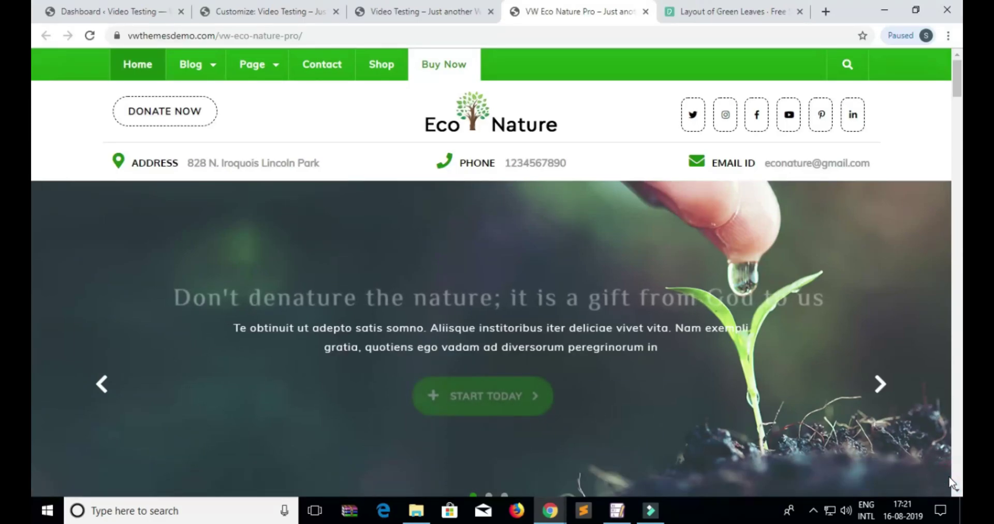
Close the browser's download bar and scroll through the current homepage.
{"action": "left_click", "coordinate": [950, 480]}
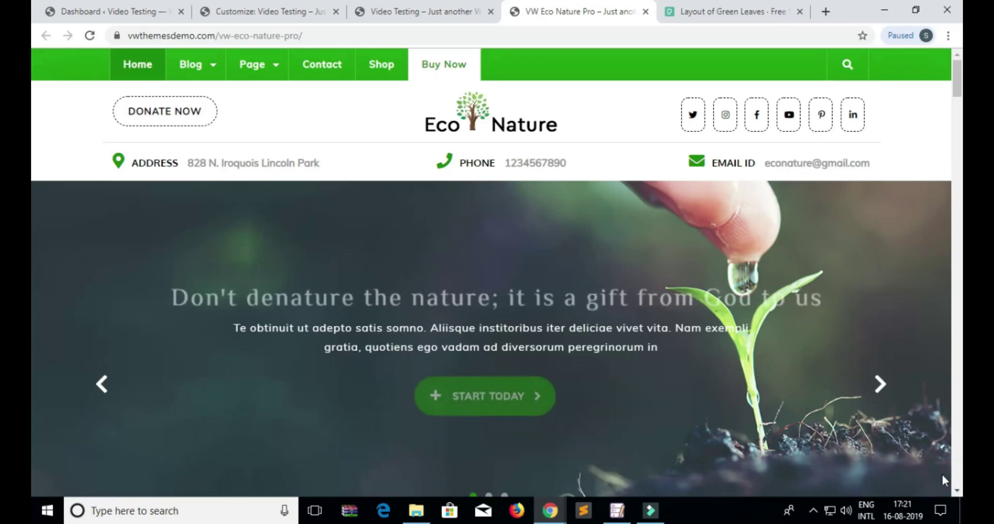
{"action": "left_click", "coordinate": [950, 480]}
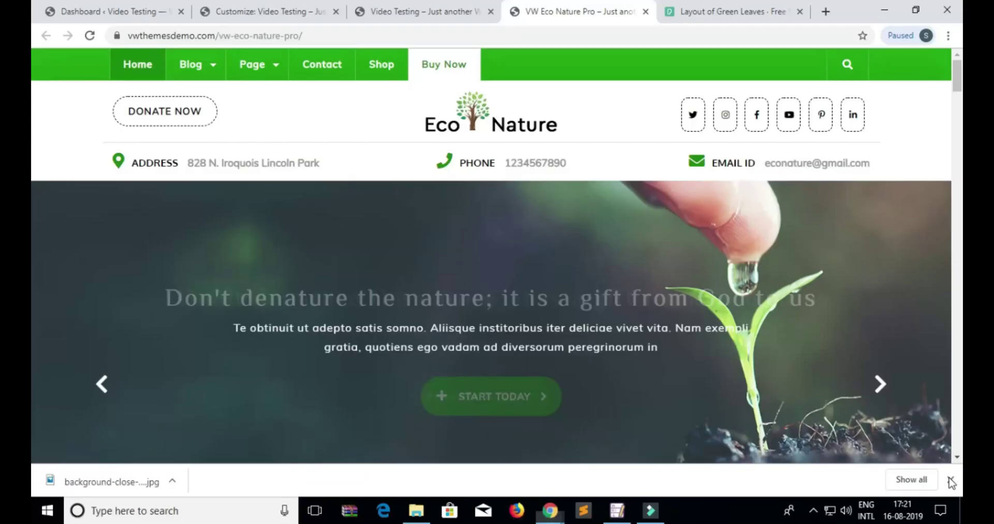
{"action": "left_click", "coordinate": [951, 481]}
{"action": "scroll", "coordinate": [756, 369], "scroll_direction": "down", "scroll_amount": 1}
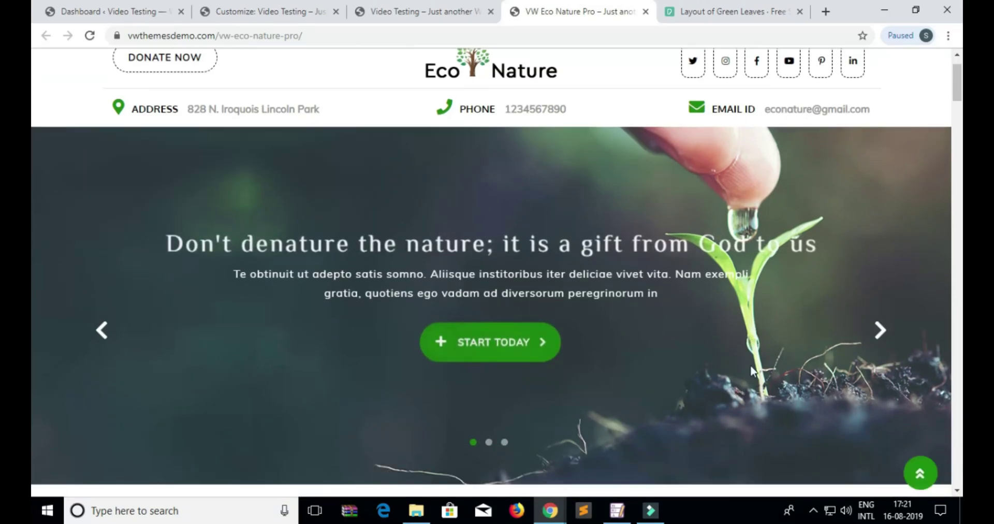
{"action": "scroll", "coordinate": [750, 368], "scroll_direction": "down", "scroll_amount": 5}
{"action": "scroll", "coordinate": [753, 364], "scroll_direction": "up", "scroll_amount": 5}
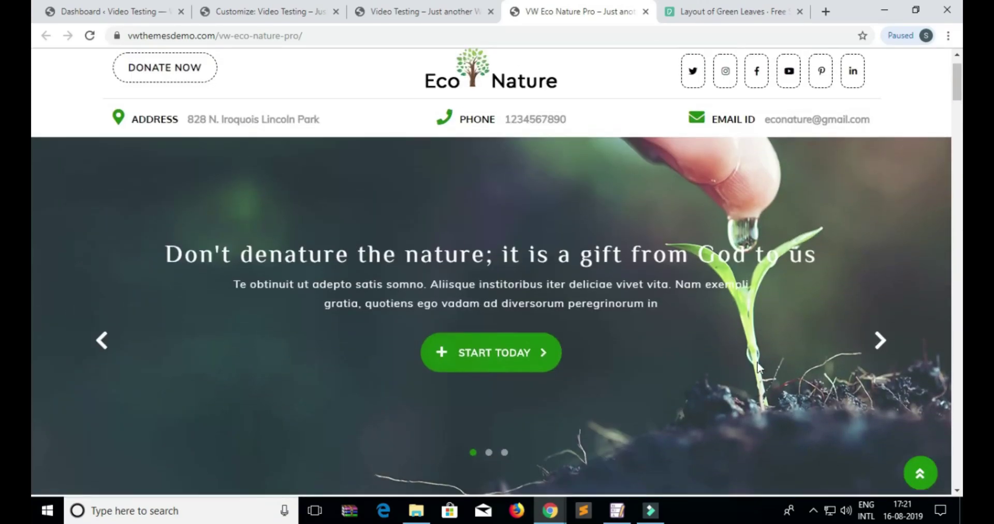
{"action": "scroll", "coordinate": [757, 367], "scroll_direction": "up", "scroll_amount": 1}
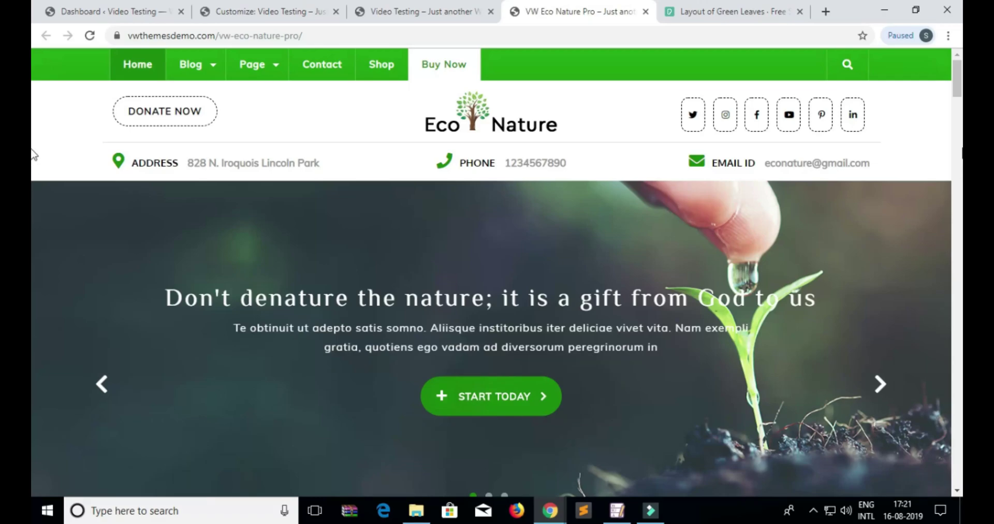
{"action": "scroll", "coordinate": [32, 96], "scroll_direction": "down", "scroll_amount": 2}
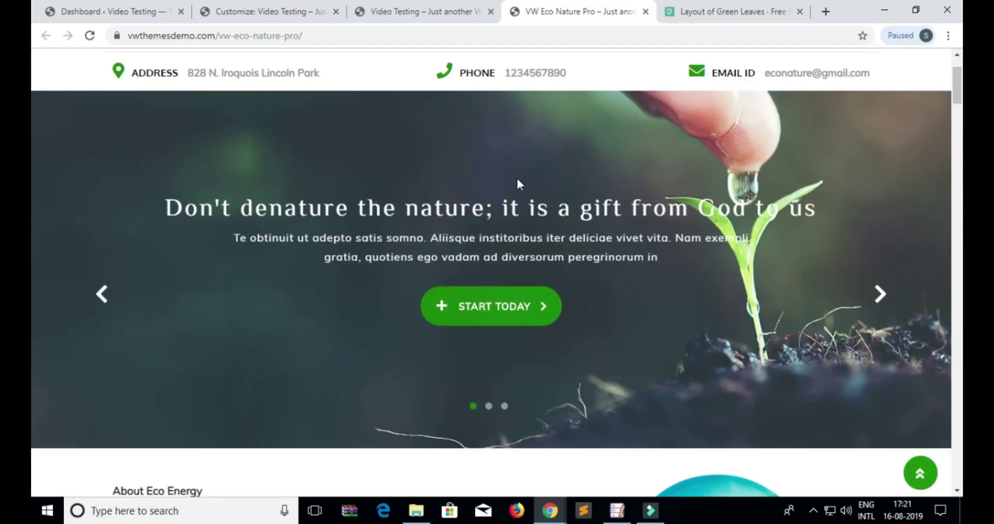
Switch to the Video Testing site, scroll its homepage, and open its Customizer.
{"action": "left_click", "coordinate": [408, 12]}
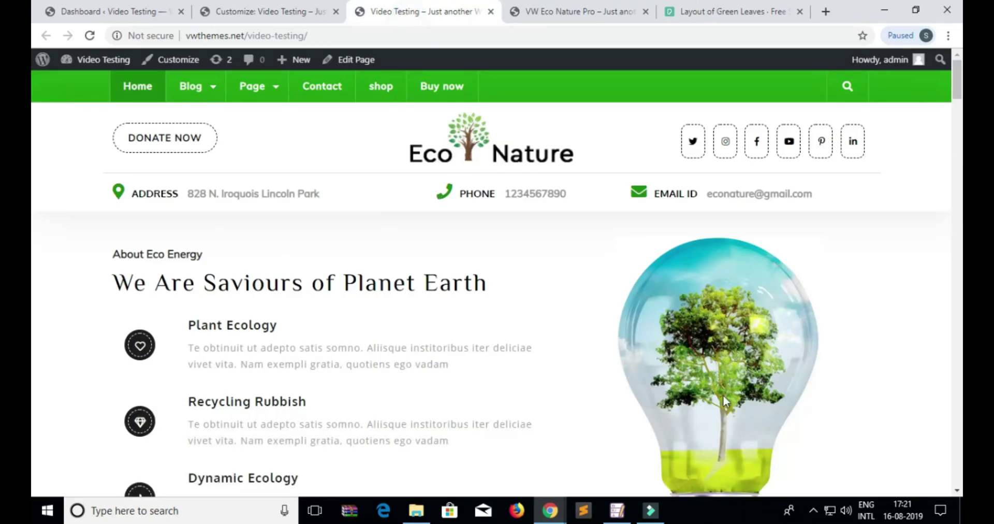
{"action": "scroll", "coordinate": [956, 92], "scroll_direction": "down", "scroll_amount": 2}
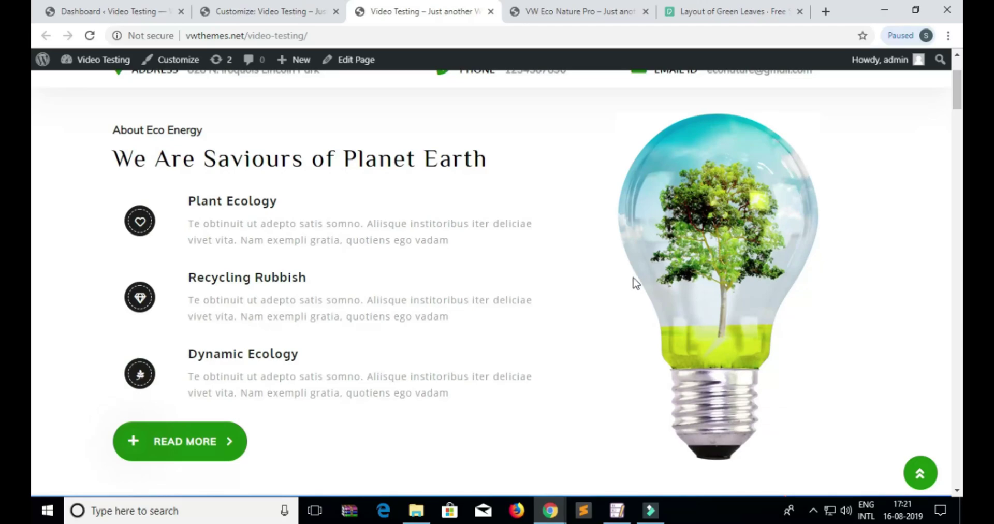
{"action": "scroll", "coordinate": [688, 343], "scroll_direction": "up", "scroll_amount": 2}
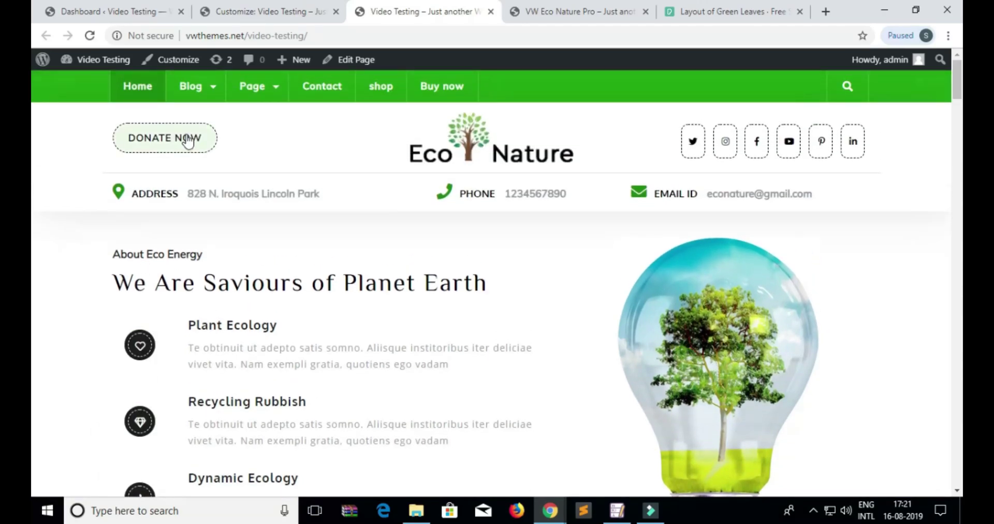
{"action": "left_click", "coordinate": [169, 67]}
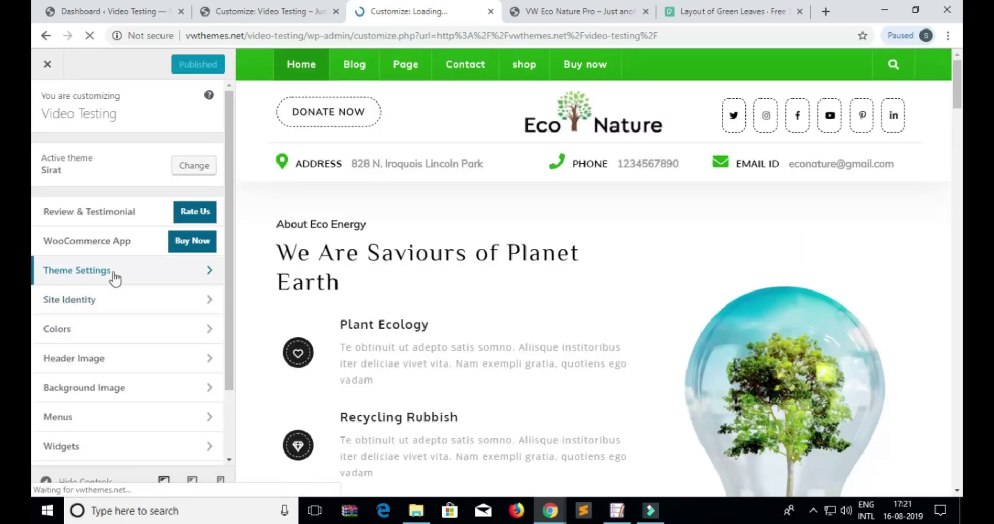
Enable the slider under Theme Settings > Slider Settings with 2 slides, publish, and reload.
{"action": "left_click", "coordinate": [113, 276]}
{"action": "left_click", "coordinate": [103, 270]}
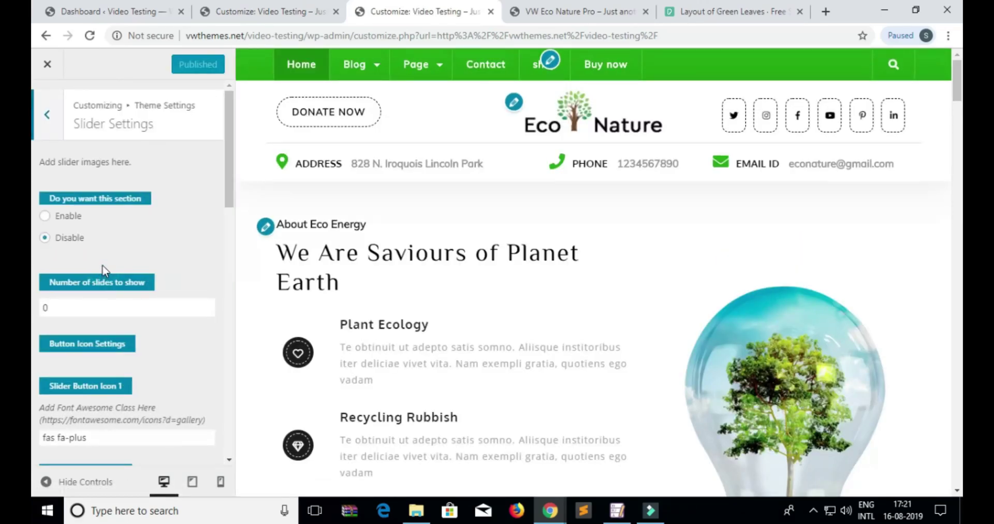
{"action": "left_click", "coordinate": [45, 216]}
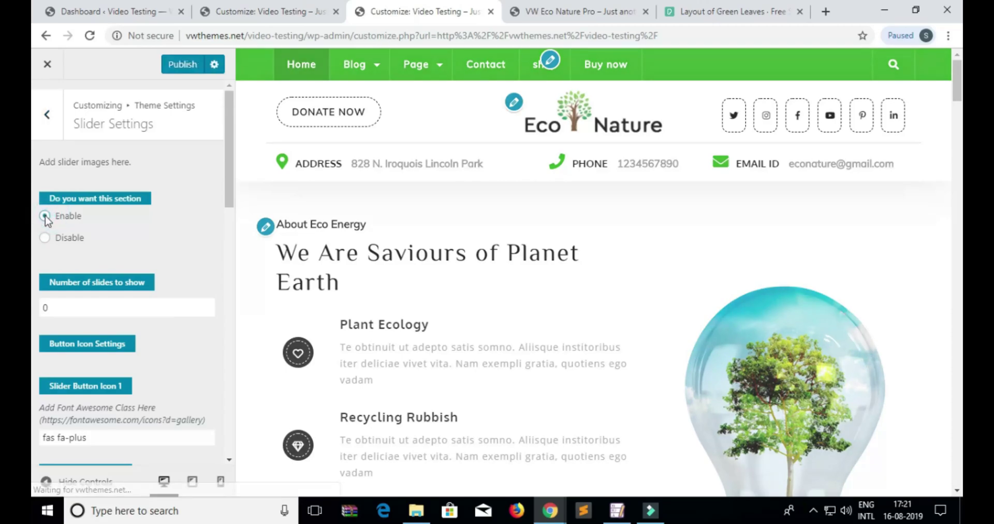
{"action": "double_click", "coordinate": [207, 306]}
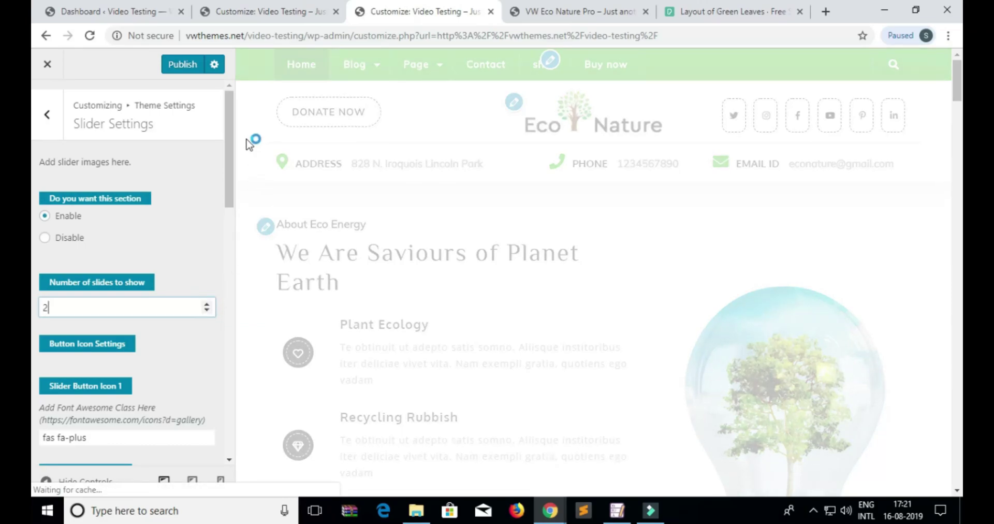
{"action": "left_click", "coordinate": [184, 63]}
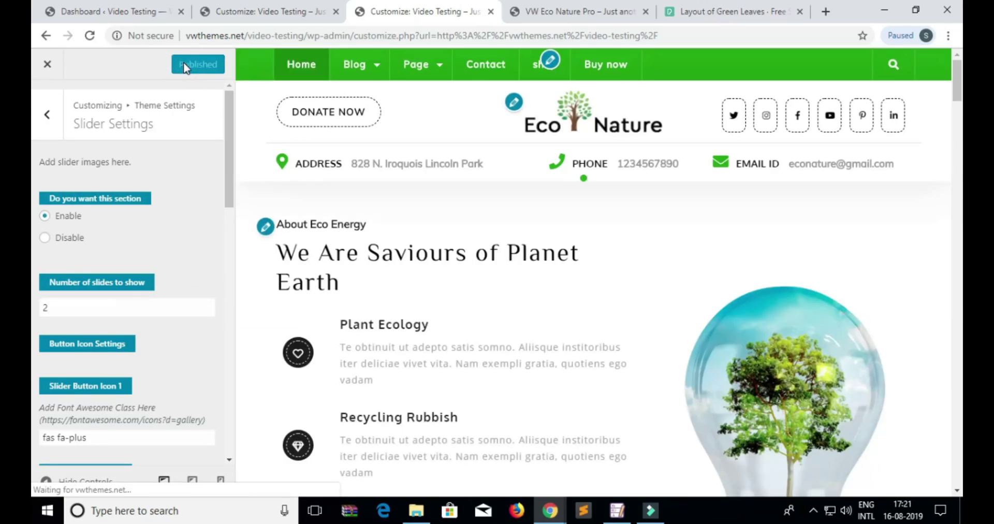
{"action": "key", "text": "F5"}
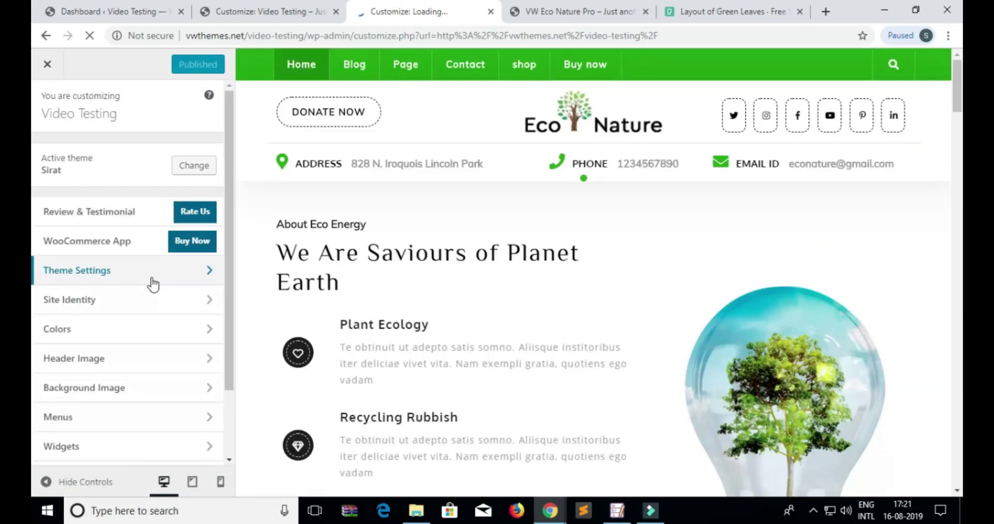
Set slide1.jpg from the media library as the first slide's image.
{"action": "left_click", "coordinate": [154, 284]}
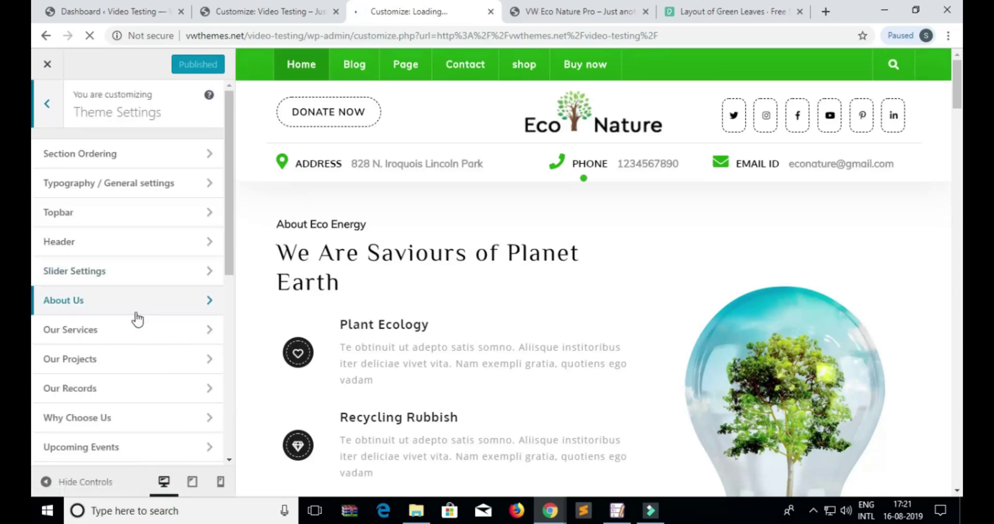
{"action": "left_click", "coordinate": [138, 271]}
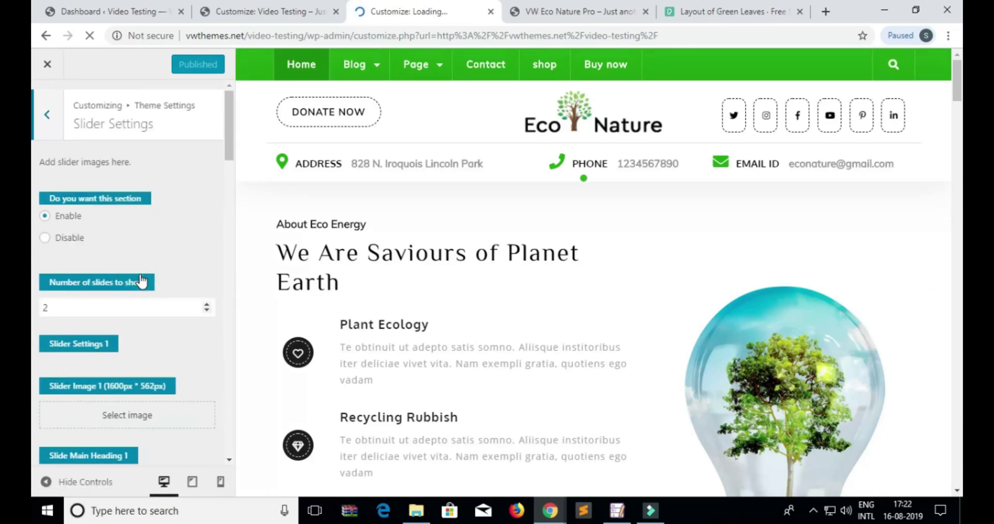
{"action": "scroll", "coordinate": [140, 280], "scroll_direction": "down", "scroll_amount": 8}
{"action": "scroll", "coordinate": [156, 352], "scroll_direction": "down", "scroll_amount": 2}
{"action": "scroll", "coordinate": [156, 378], "scroll_direction": "up", "scroll_amount": 10}
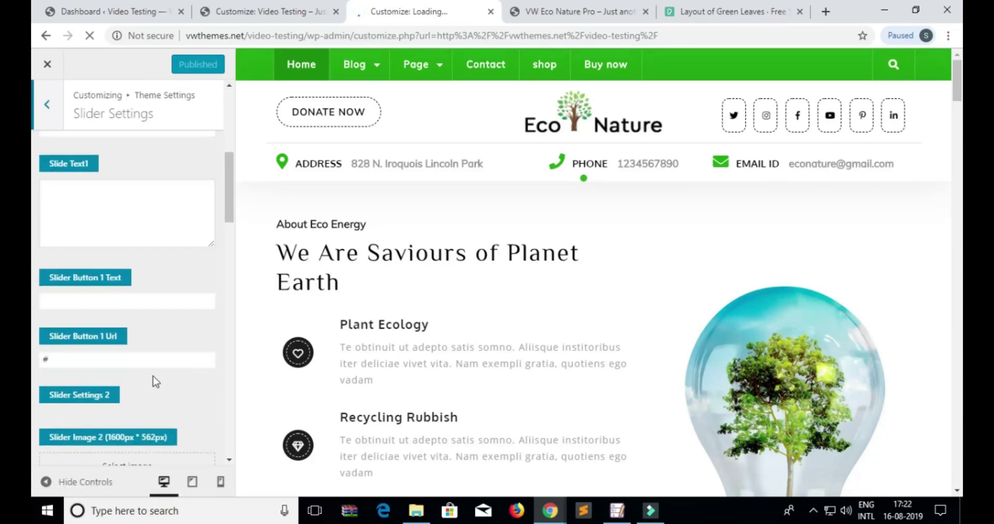
{"action": "scroll", "coordinate": [162, 363], "scroll_direction": "down", "scroll_amount": 2}
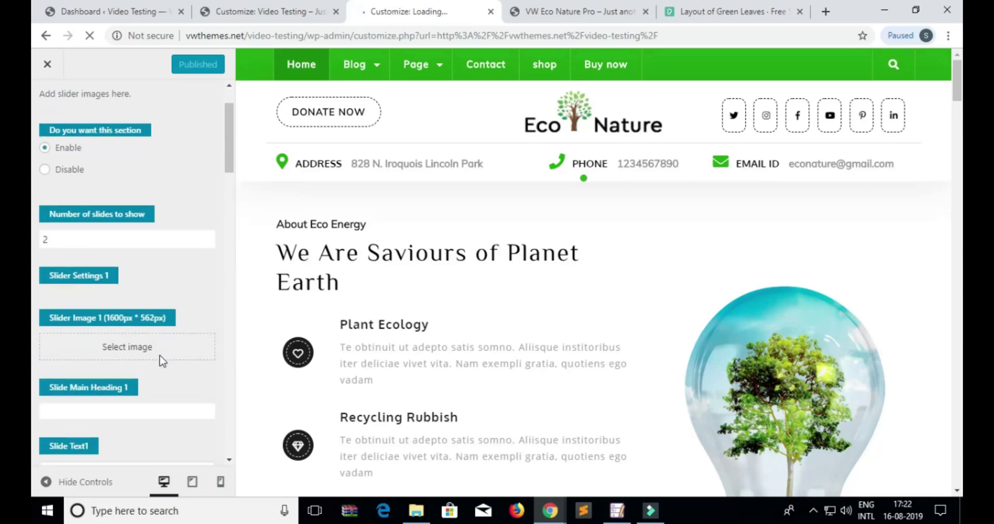
{"action": "left_click", "coordinate": [127, 347]}
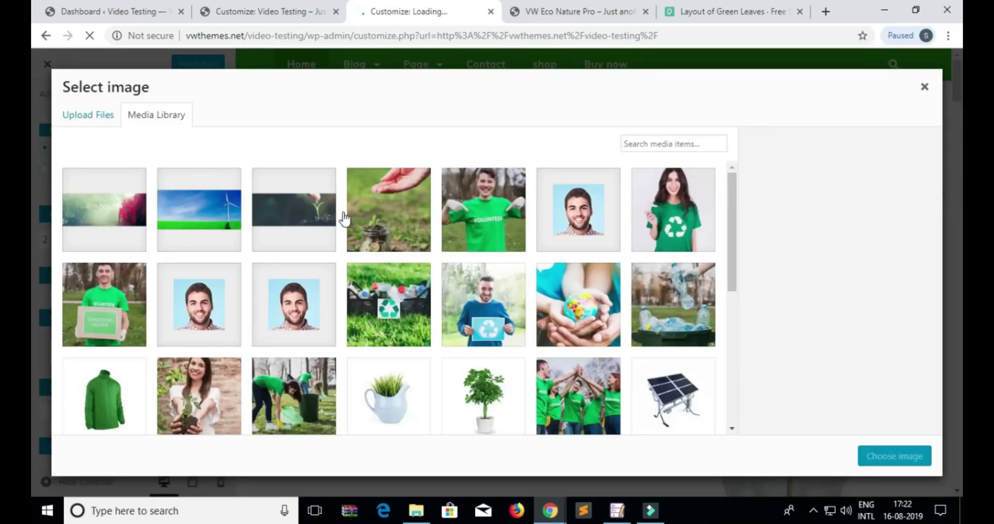
{"action": "left_click", "coordinate": [290, 210]}
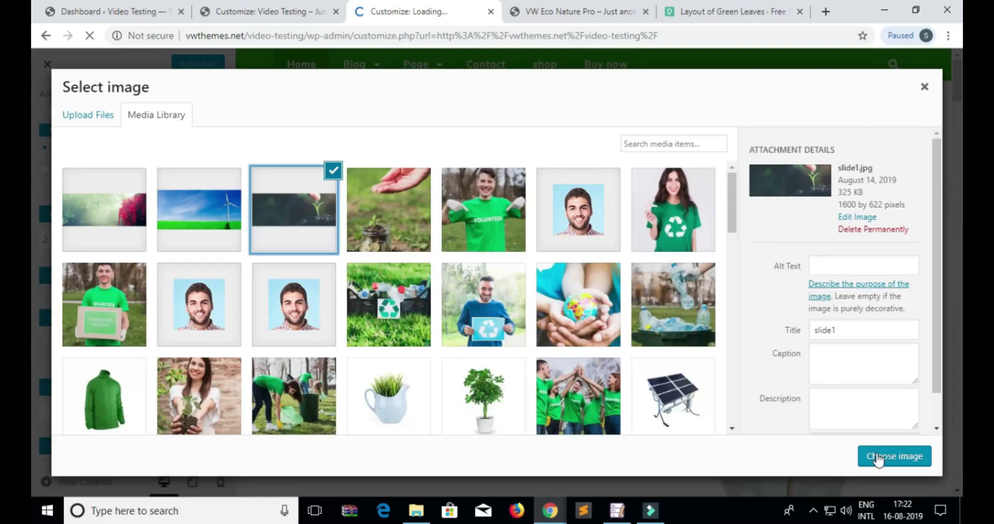
{"action": "left_click", "coordinate": [878, 458]}
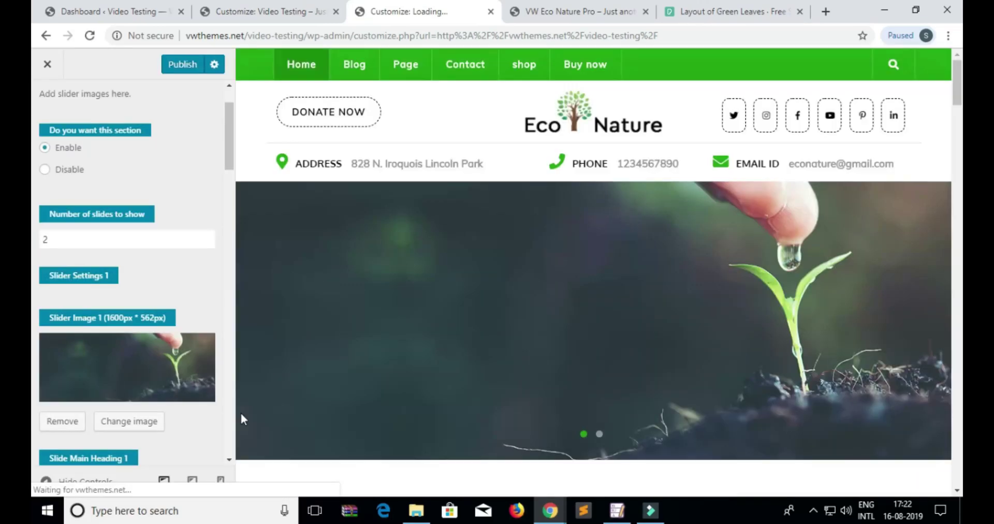
Paste placeholder text as the first slide's heading and as Slide Text1.
{"action": "scroll", "coordinate": [173, 352], "scroll_direction": "down", "scroll_amount": 4}
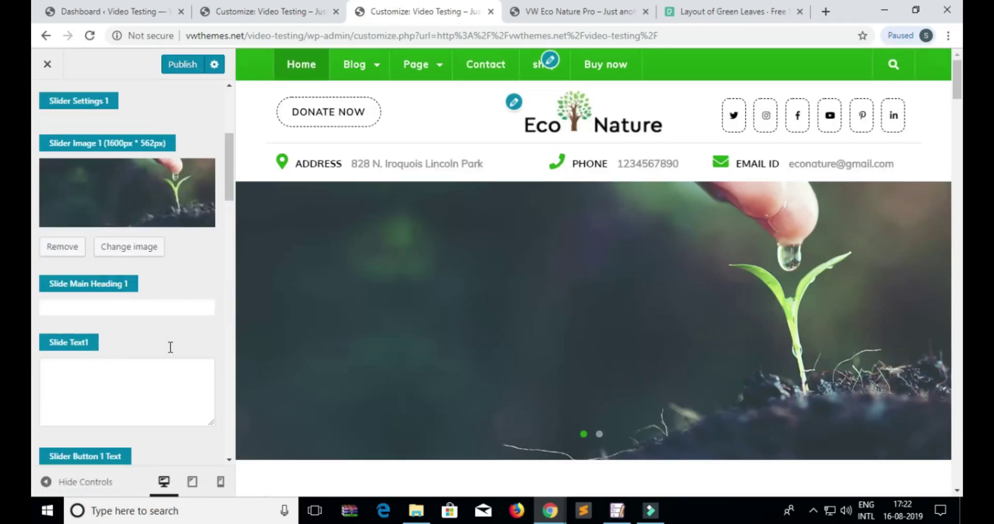
{"action": "left_click", "coordinate": [138, 275]}
{"action": "key", "text": "ctrl+v"}
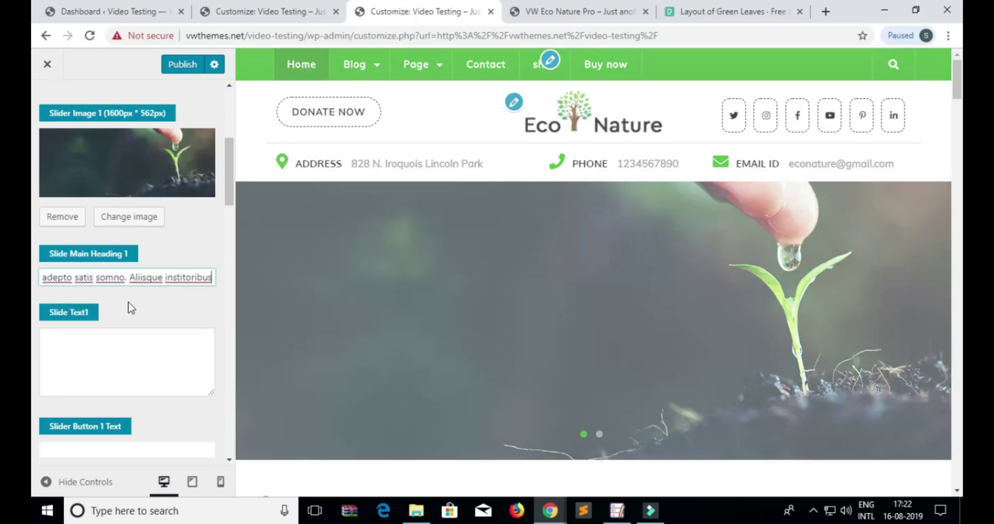
{"action": "left_click", "coordinate": [129, 345]}
{"action": "key", "text": "ctrl+v"}
{"action": "key", "text": "ctrl+v"}
{"action": "key", "text": "ctrl+v"}
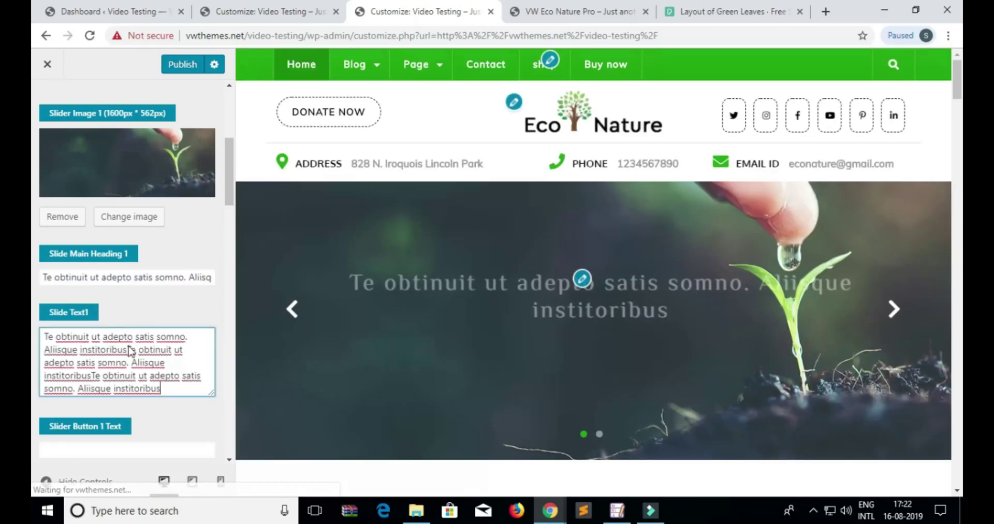
Enter 'Read More' as the Slider Button 1 Text.
{"action": "scroll", "coordinate": [119, 335], "scroll_direction": "down", "scroll_amount": 1}
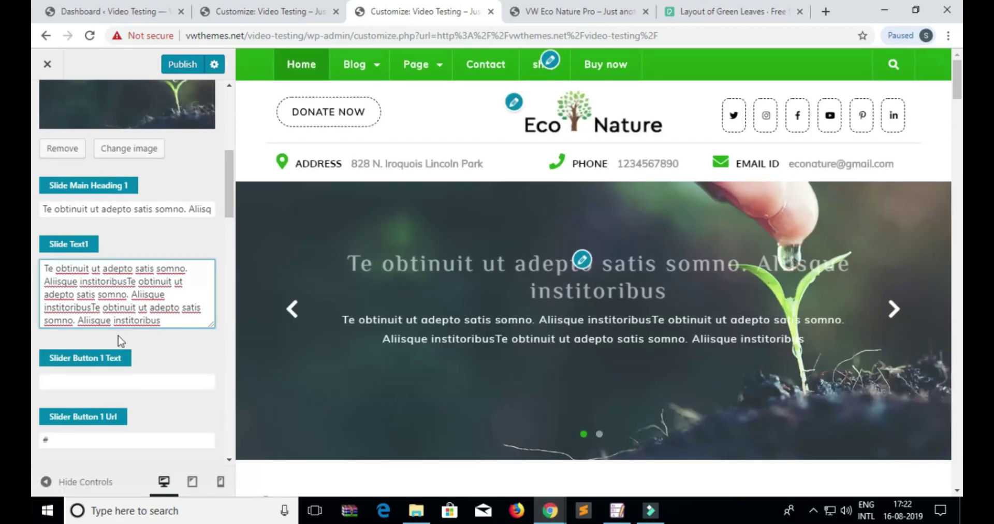
{"action": "scroll", "coordinate": [119, 337], "scroll_direction": "down", "scroll_amount": 1}
{"action": "left_click", "coordinate": [131, 316]}
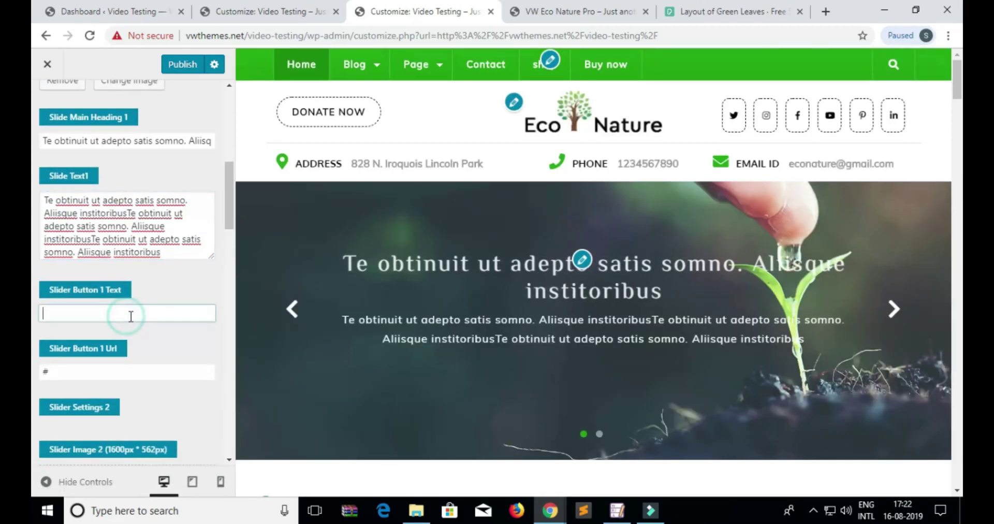
{"action": "type", "text": "Read More"}
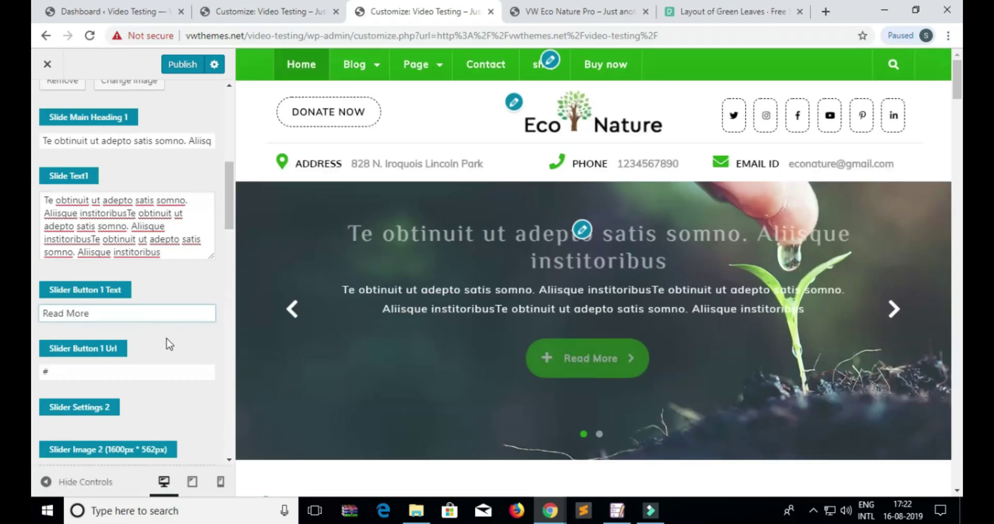
{"action": "scroll", "coordinate": [171, 346], "scroll_direction": "down", "scroll_amount": 1}
{"action": "scroll", "coordinate": [175, 347], "scroll_direction": "down", "scroll_amount": 1}
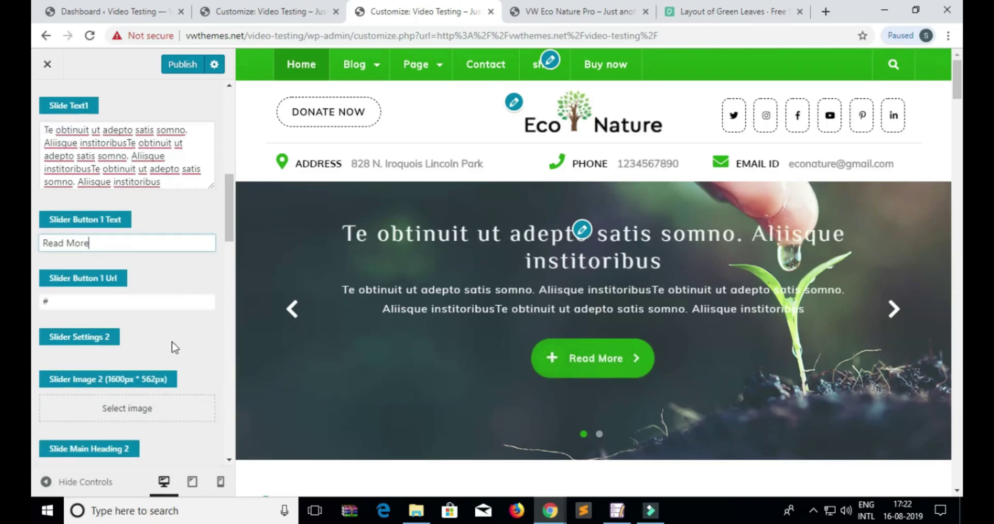
Upload background-close-up-color-1227648.jpg and use it as Slider Image 2.
{"action": "left_click", "coordinate": [157, 344]}
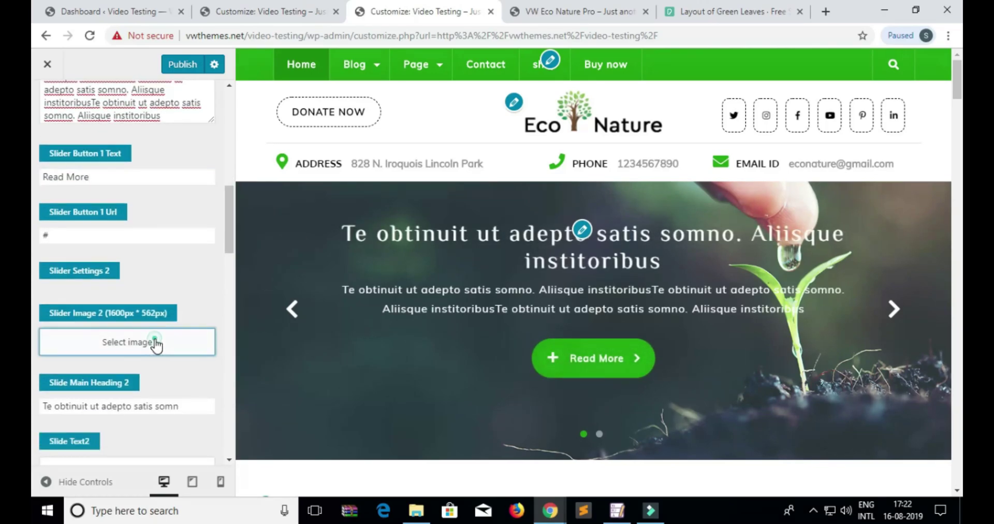
{"action": "left_click", "coordinate": [89, 119]}
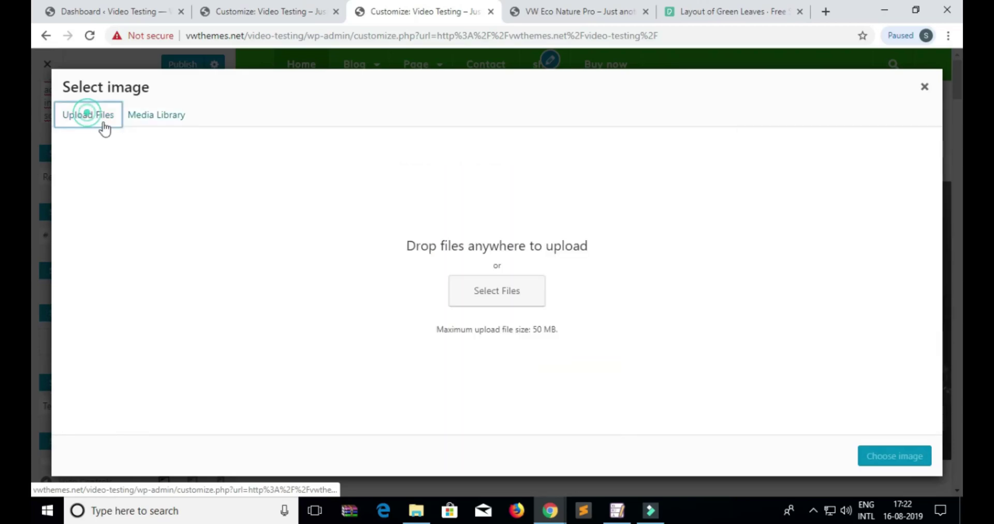
{"action": "left_click", "coordinate": [484, 293]}
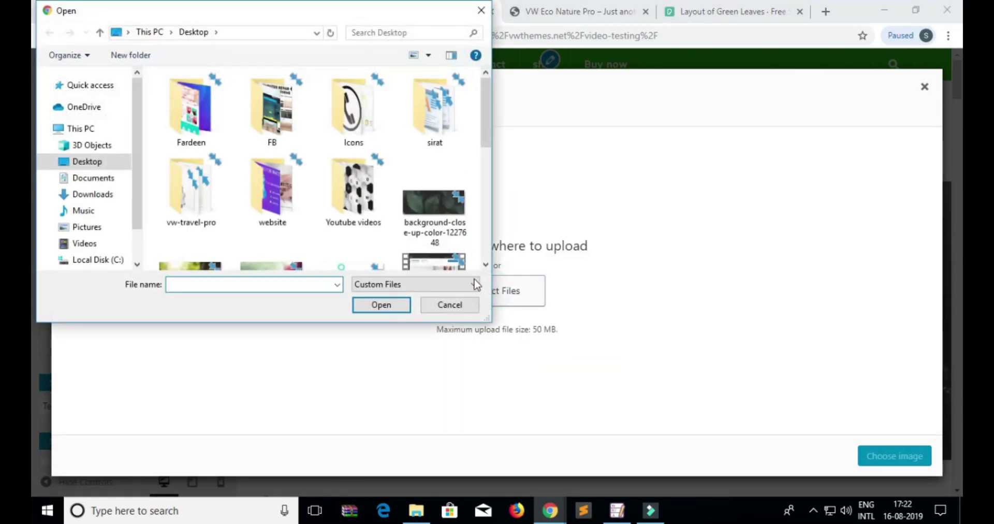
{"action": "left_click", "coordinate": [434, 205]}
{"action": "left_click", "coordinate": [386, 305]}
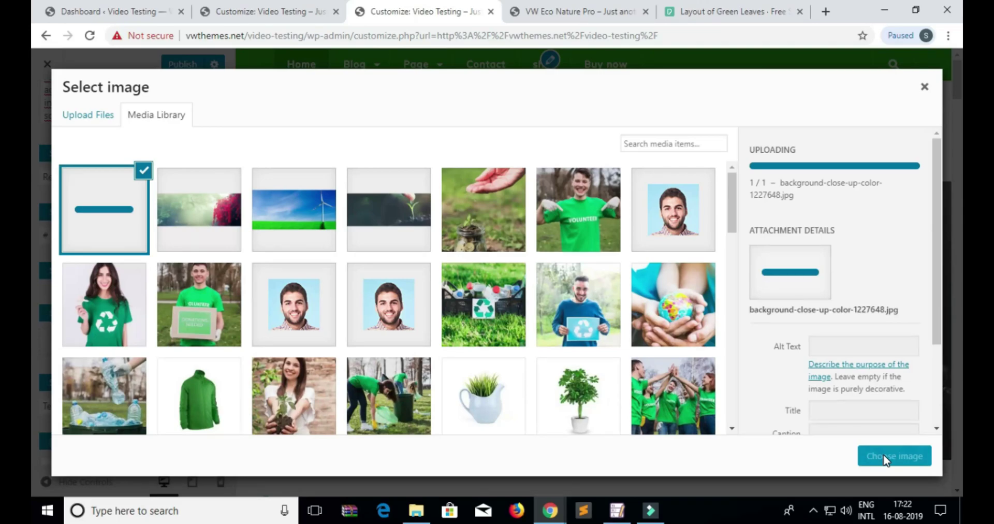
{"action": "left_click", "coordinate": [887, 457]}
Paste the placeholder paragraph into Slide Text2.
{"action": "scroll", "coordinate": [137, 361], "scroll_direction": "down", "scroll_amount": 2}
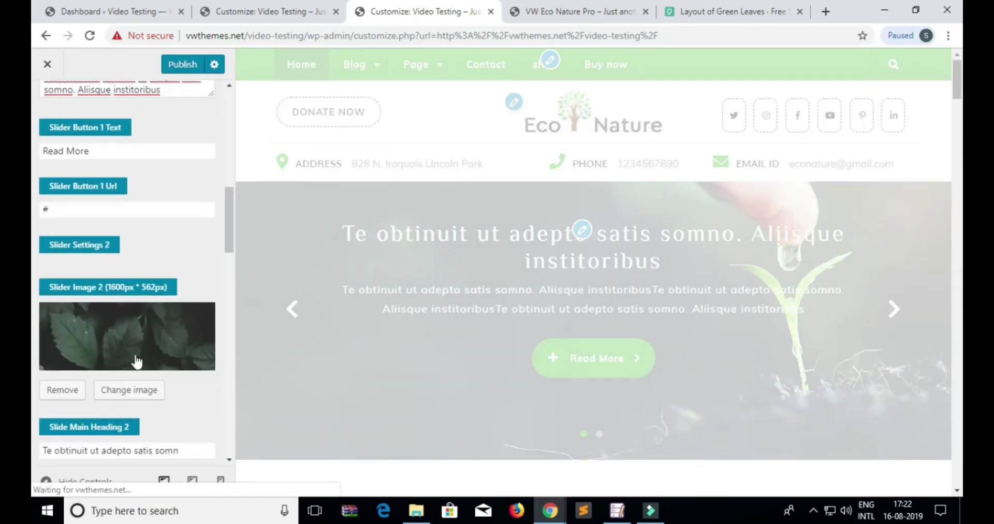
{"action": "scroll", "coordinate": [136, 360], "scroll_direction": "down", "scroll_amount": 3}
{"action": "left_click", "coordinate": [133, 354]}
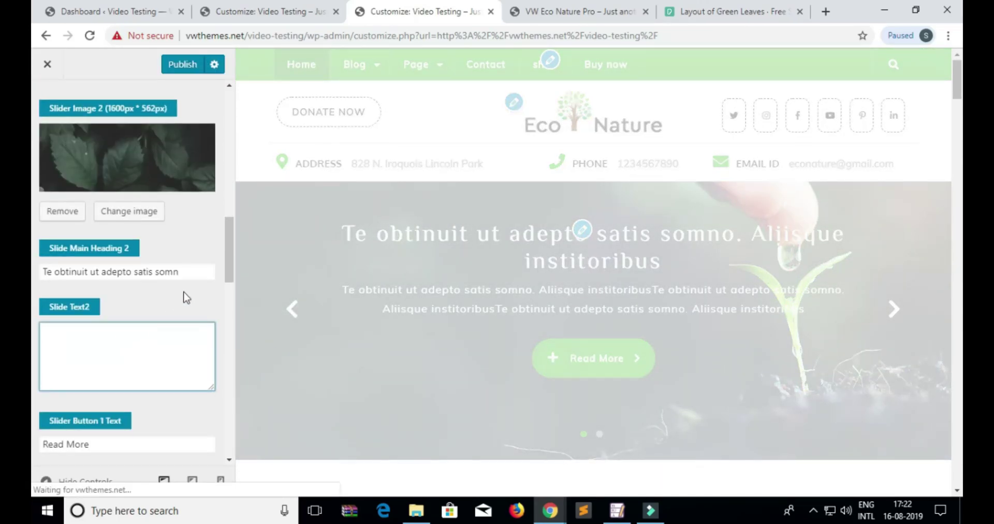
{"action": "left_click", "coordinate": [190, 273]}
{"action": "left_click", "coordinate": [142, 344]}
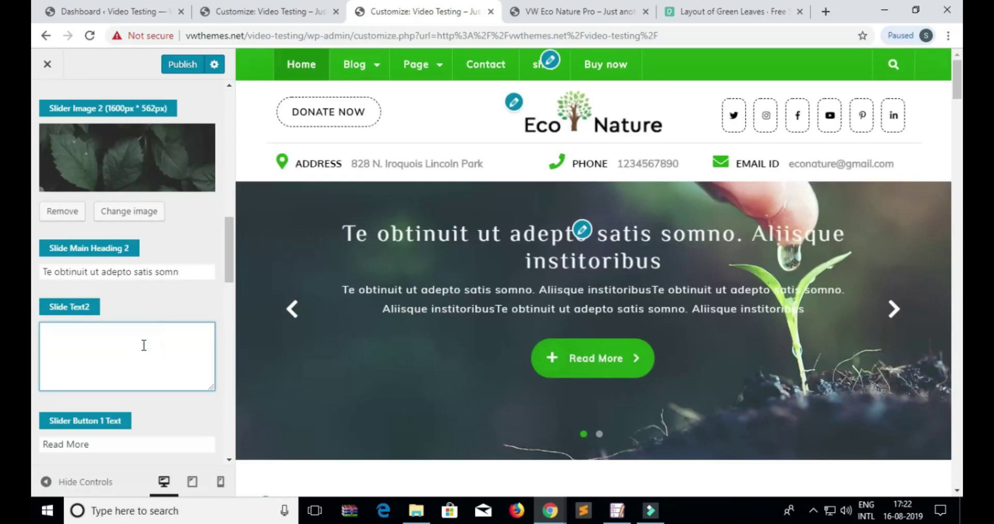
{"action": "type", "text": "Te obtinuit ut adepto satis somno. Aliisque institoribusTe obtinuit ut adepto satis somno. Aliisque institoribusTe obtinuit ut adepto satis somno. Aliisque institoribus"}
{"action": "scroll", "coordinate": [151, 359], "scroll_direction": "down", "scroll_amount": 3}
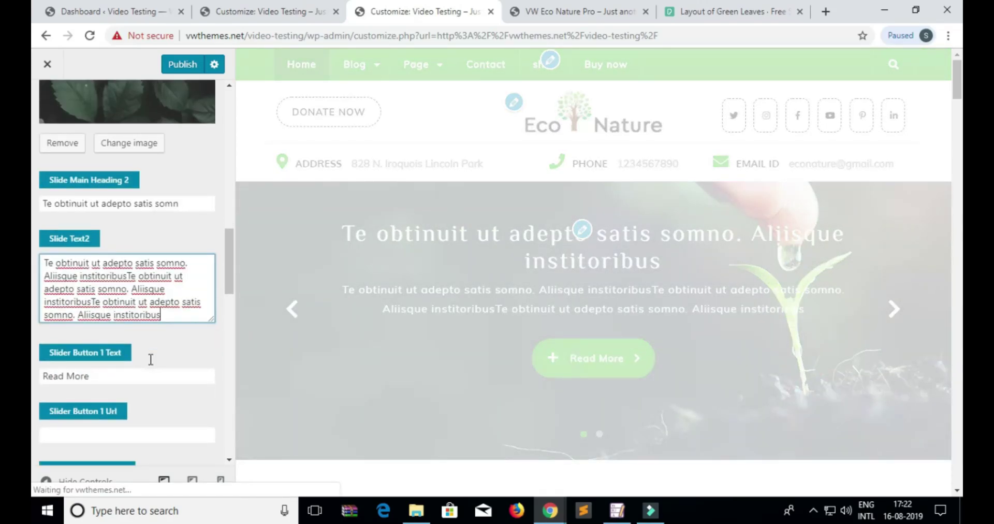
{"action": "left_click", "coordinate": [104, 306]}
{"action": "left_click", "coordinate": [98, 362]}
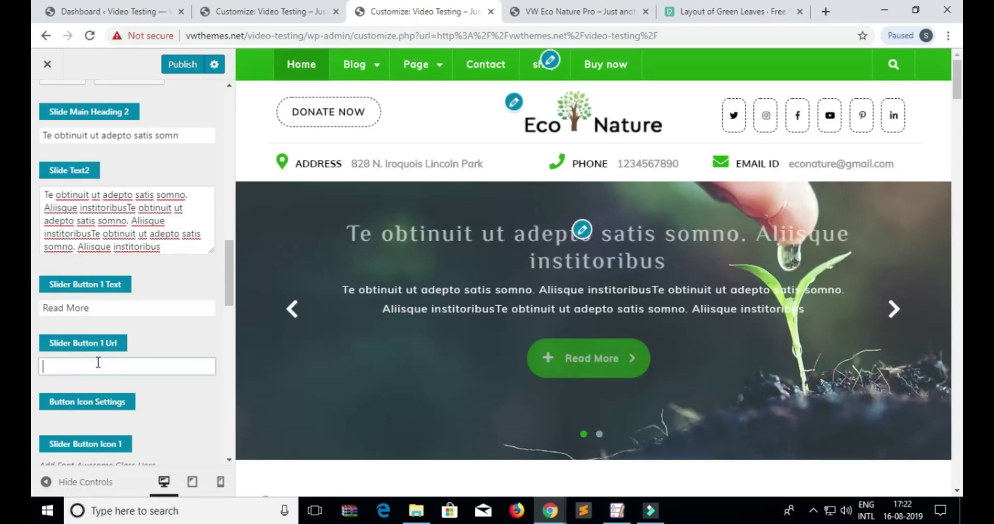
Set the second slide's button URL to # and advance the preview to the leaves slide.
{"action": "type", "text": "#"}
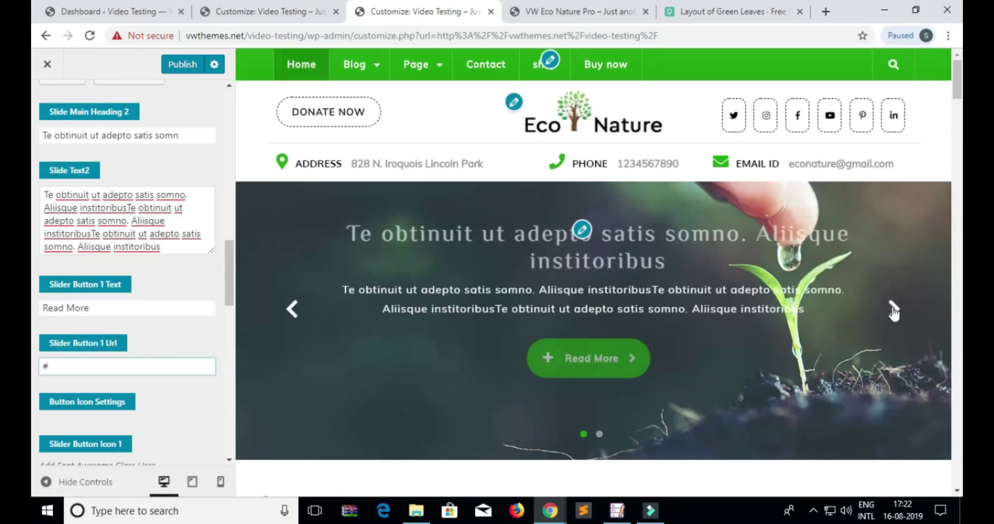
{"action": "left_click", "coordinate": [896, 309]}
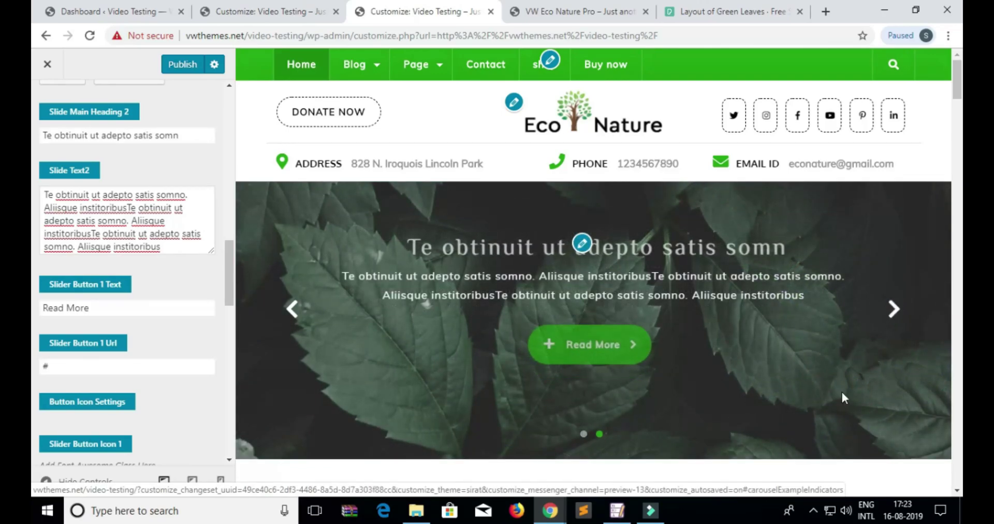
{"action": "scroll", "coordinate": [156, 280], "scroll_direction": "down", "scroll_amount": 3}
{"action": "scroll", "coordinate": [166, 258], "scroll_direction": "up", "scroll_amount": 1}
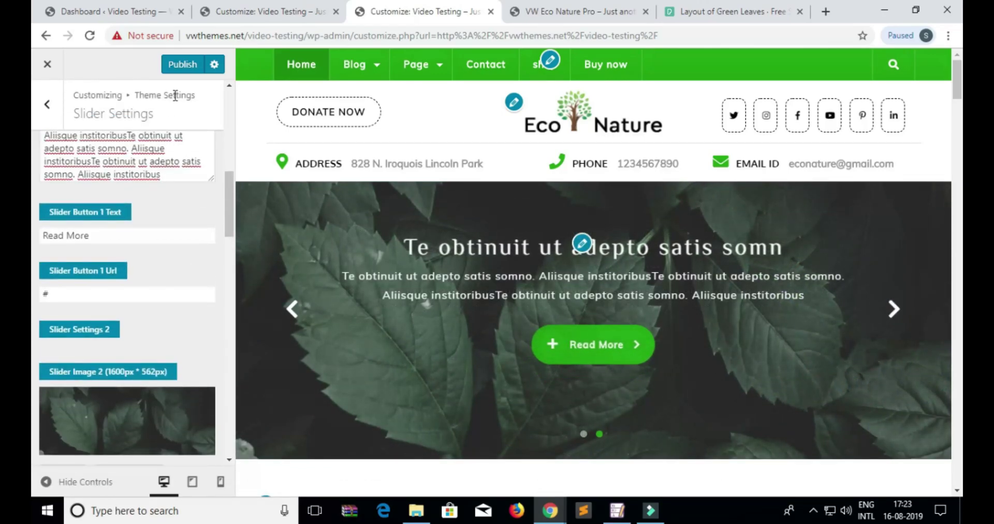
{"action": "scroll", "coordinate": [188, 224], "scroll_direction": "down", "scroll_amount": 12}
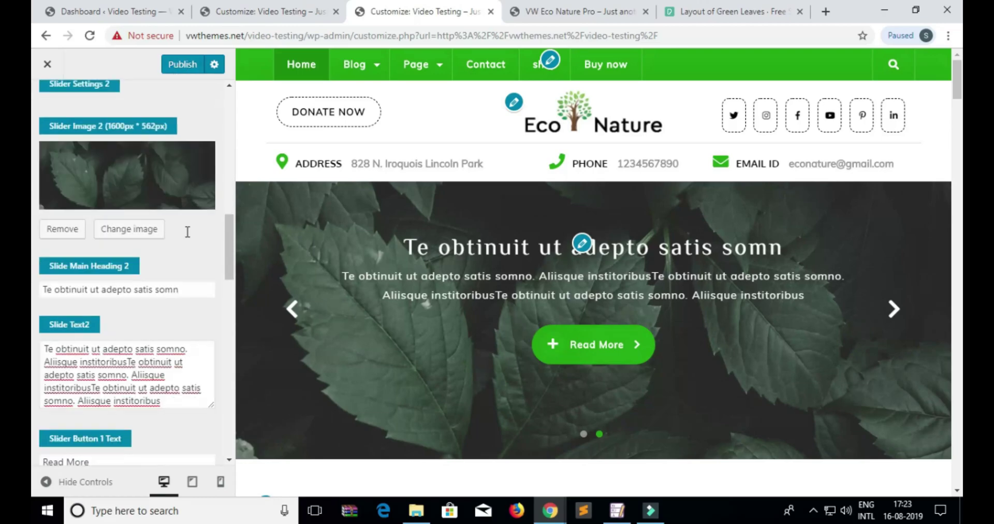
{"action": "scroll", "coordinate": [190, 314], "scroll_direction": "up", "scroll_amount": 2}
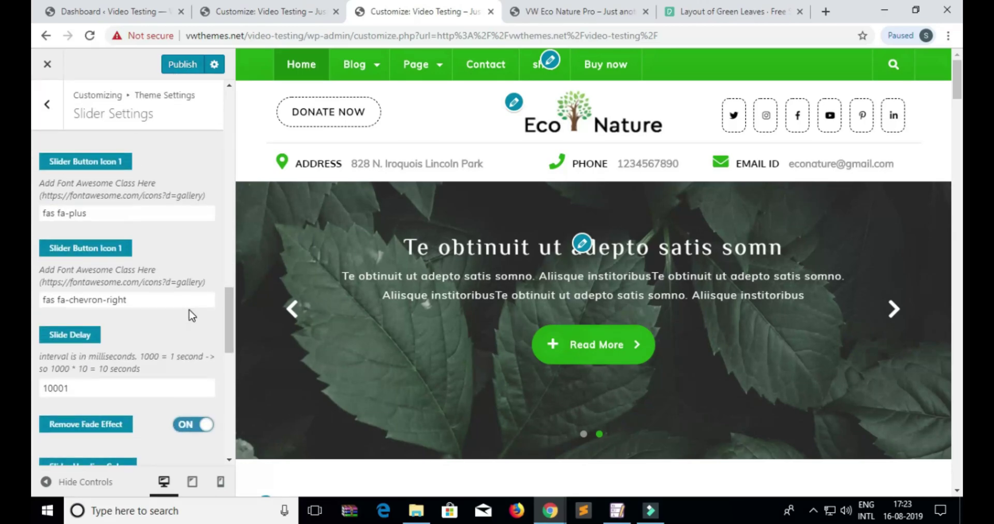
{"action": "scroll", "coordinate": [190, 312], "scroll_direction": "down", "scroll_amount": 1}
Review the chevron-right and plus icon class options, then correct the slide delay to 1000.
{"action": "left_click", "coordinate": [147, 242]}
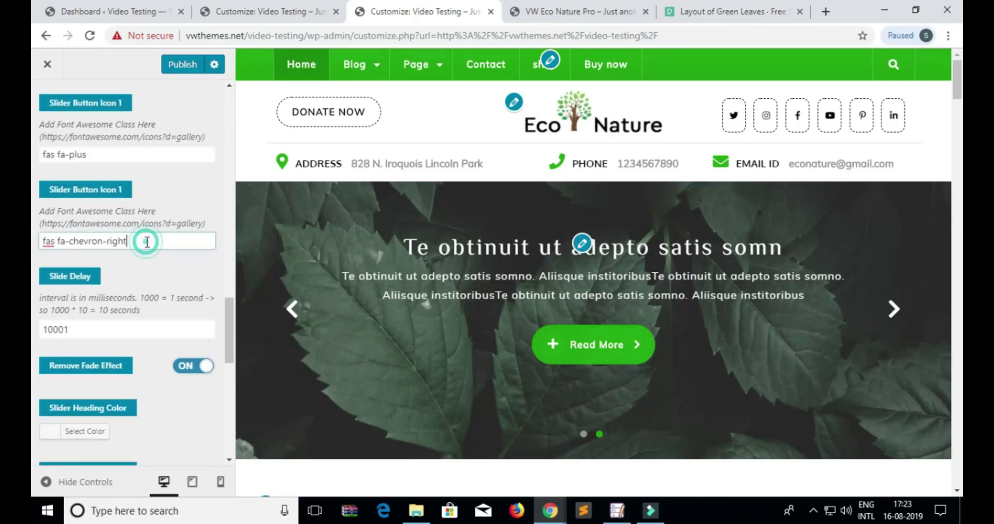
{"action": "left_click", "coordinate": [103, 155]}
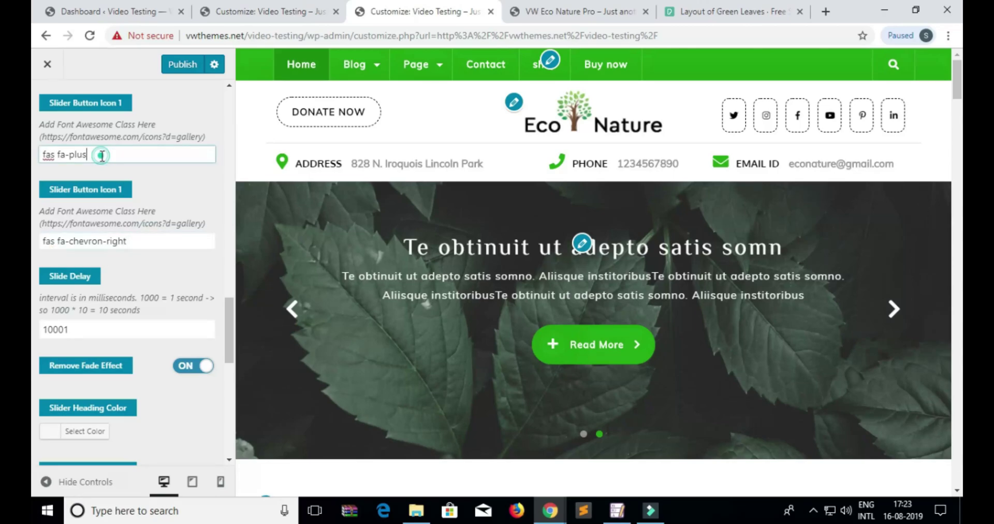
{"action": "left_click", "coordinate": [145, 239]}
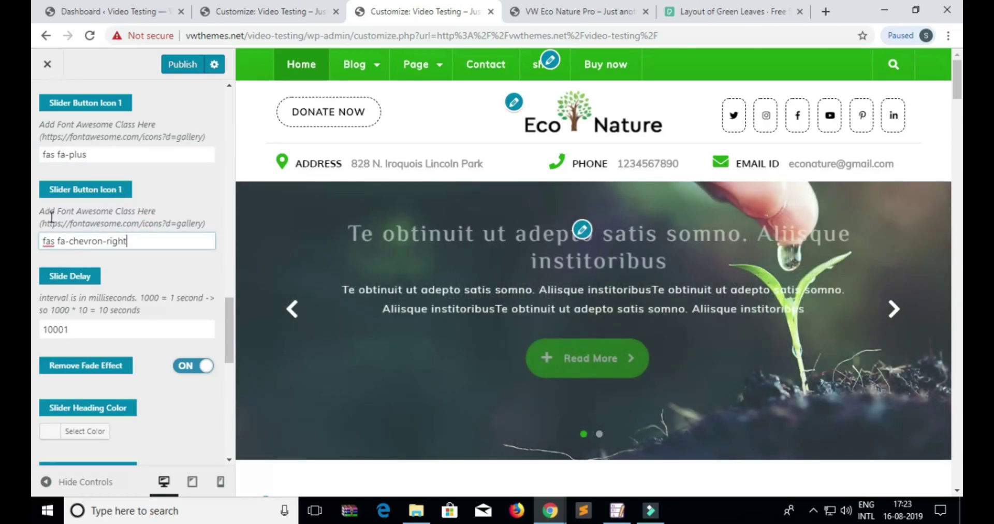
{"action": "left_click_drag", "start_coordinate": [38, 122], "coordinate": [208, 229]}
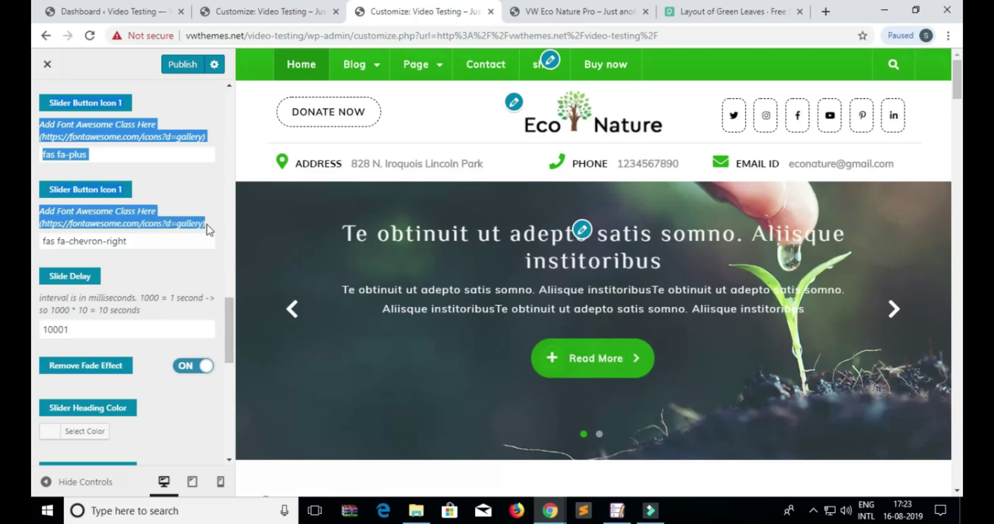
{"action": "left_click", "coordinate": [175, 195]}
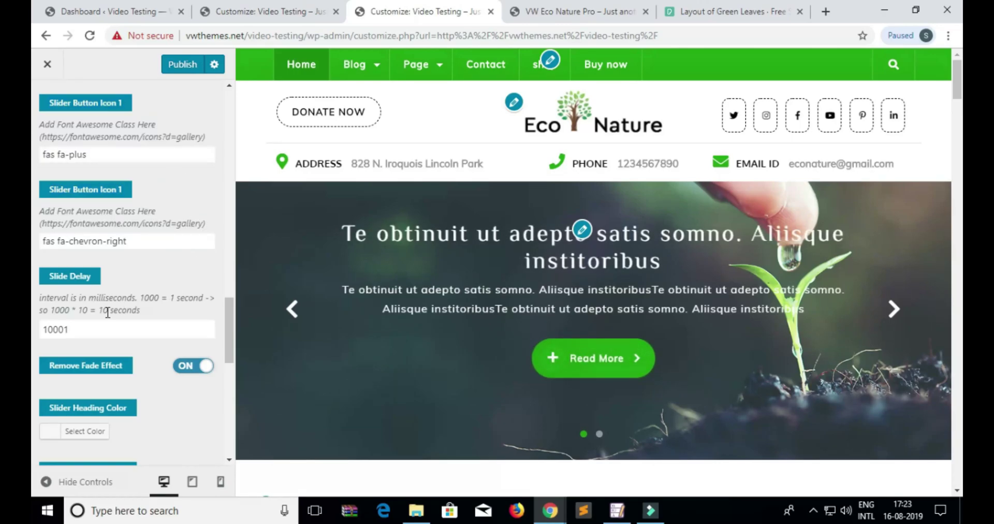
{"action": "left_click", "coordinate": [75, 331]}
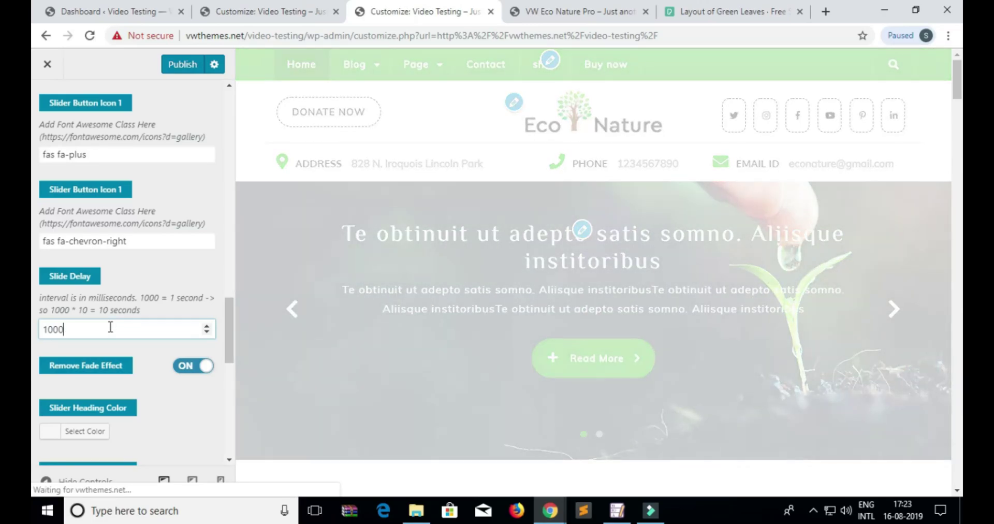
Set Slide Delay to 10000 and toggle Remove Fade Effect off and back on.
{"action": "type", "text": "0"}
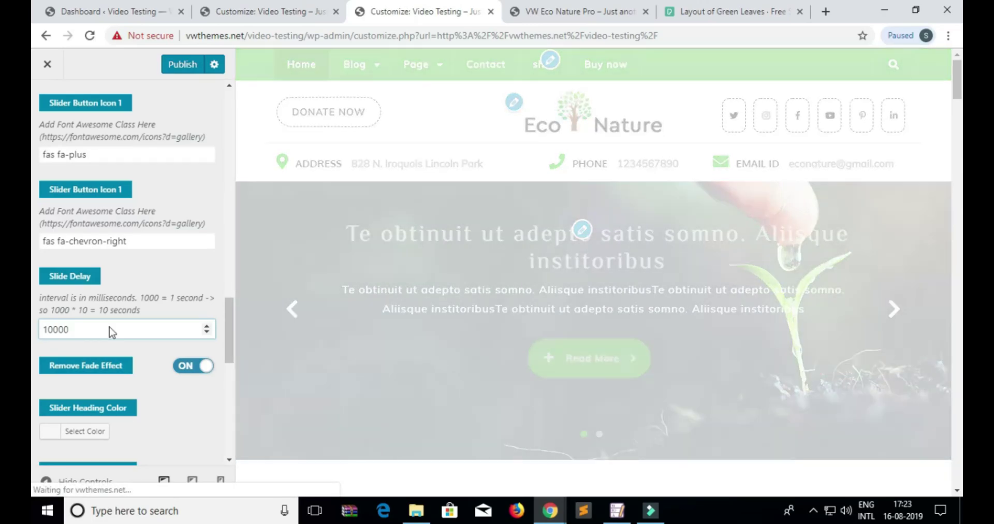
{"action": "left_click", "coordinate": [188, 367]}
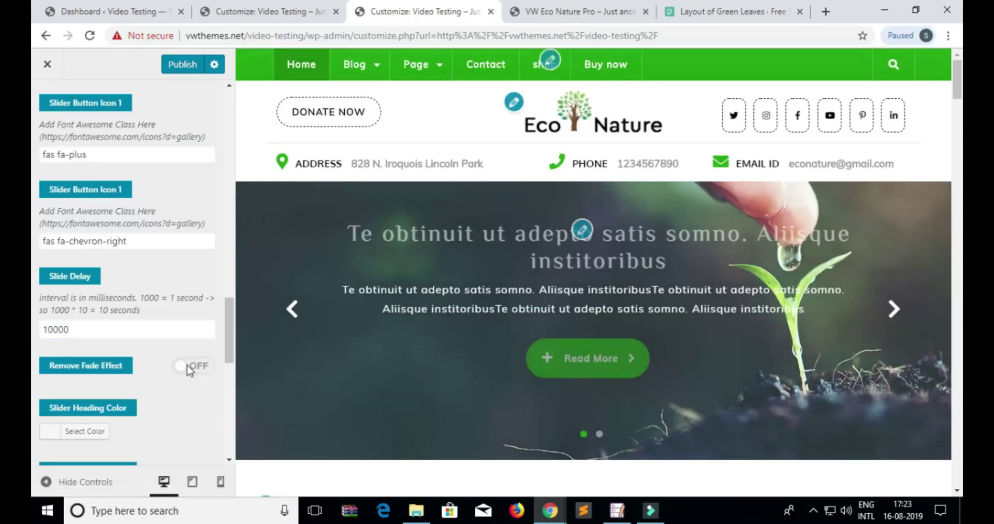
{"action": "left_click", "coordinate": [189, 370]}
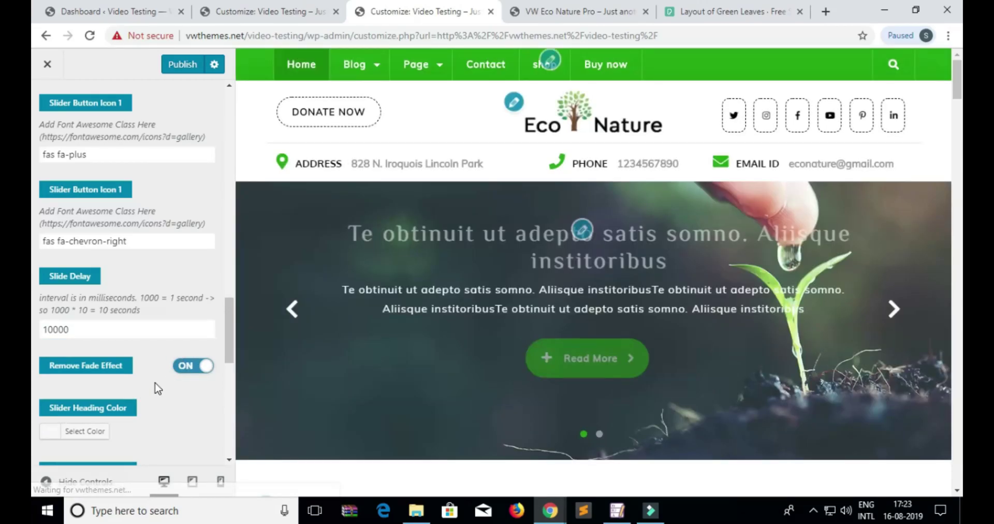
{"action": "scroll", "coordinate": [155, 383], "scroll_direction": "down", "scroll_amount": 4}
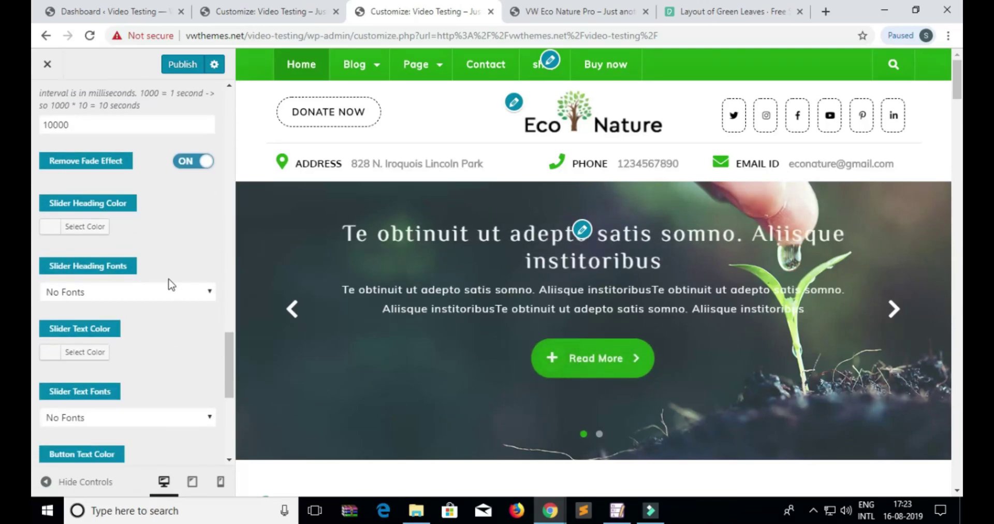
{"action": "scroll", "coordinate": [170, 283], "scroll_direction": "up", "scroll_amount": 1}
{"action": "scroll", "coordinate": [171, 302], "scroll_direction": "up", "scroll_amount": 1}
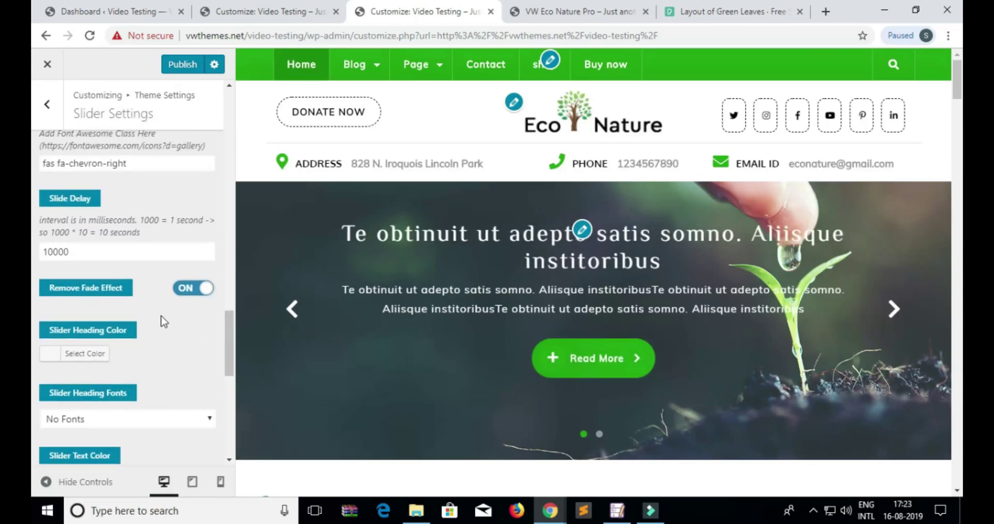
Try yellow for the Slider Heading Color, then clear it back to default.
{"action": "left_click", "coordinate": [95, 355]}
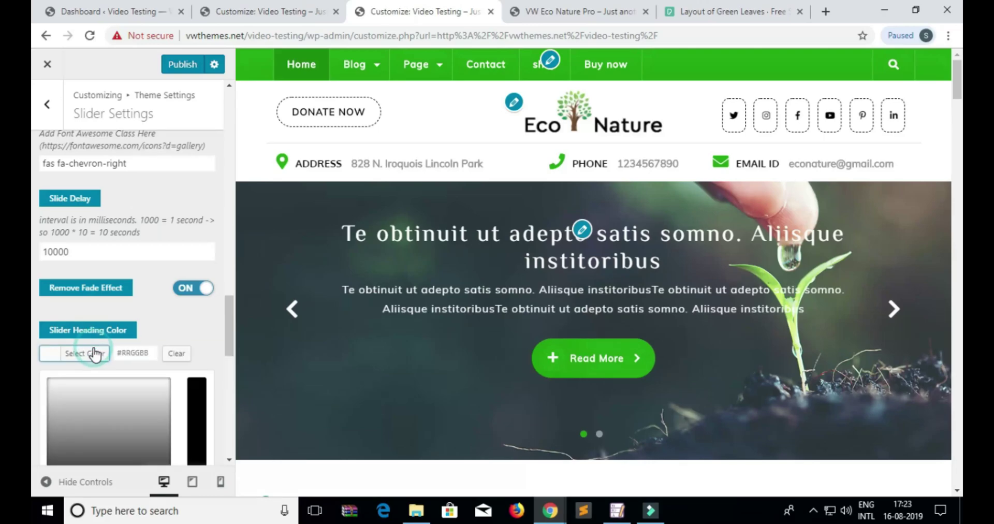
{"action": "scroll", "coordinate": [118, 383], "scroll_direction": "down", "scroll_amount": 2}
{"action": "left_click", "coordinate": [117, 384]}
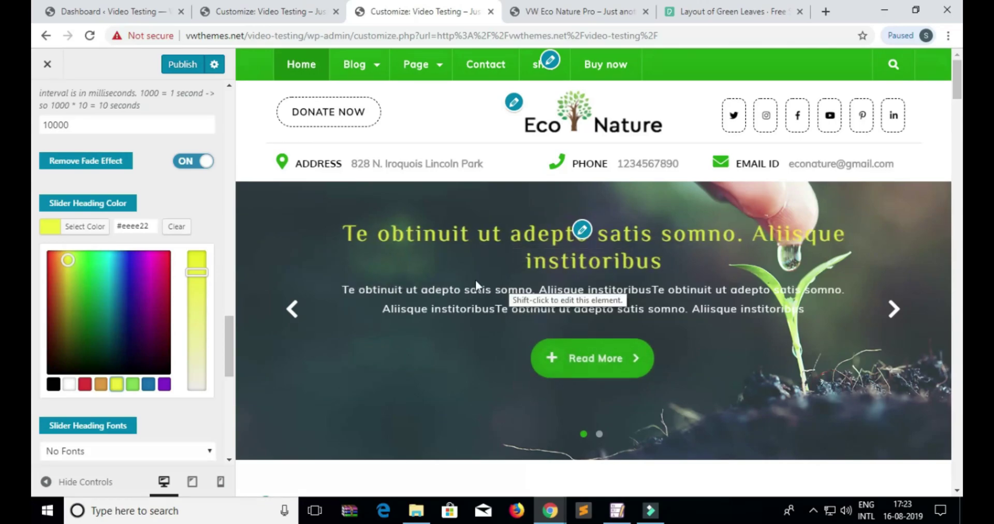
{"action": "left_click", "coordinate": [178, 228]}
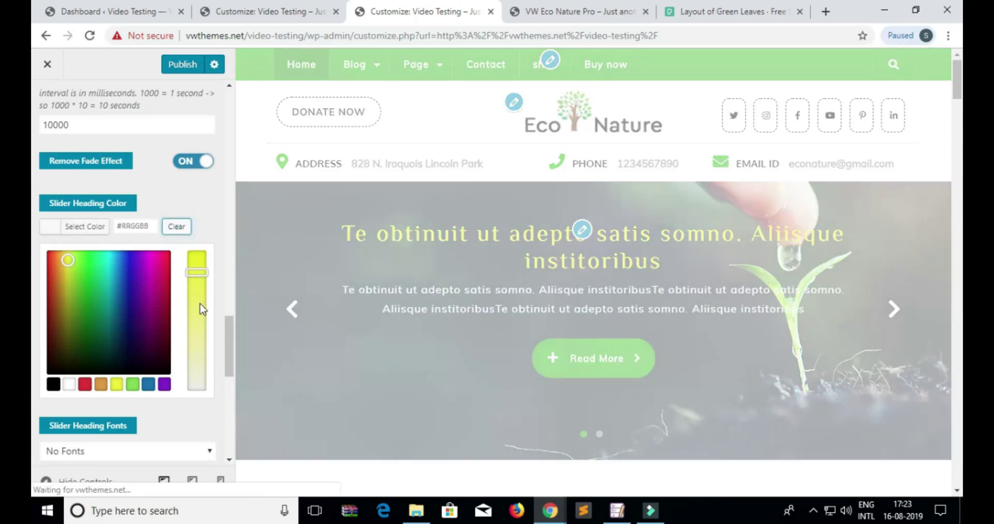
{"action": "scroll", "coordinate": [201, 312], "scroll_direction": "down", "scroll_amount": 5}
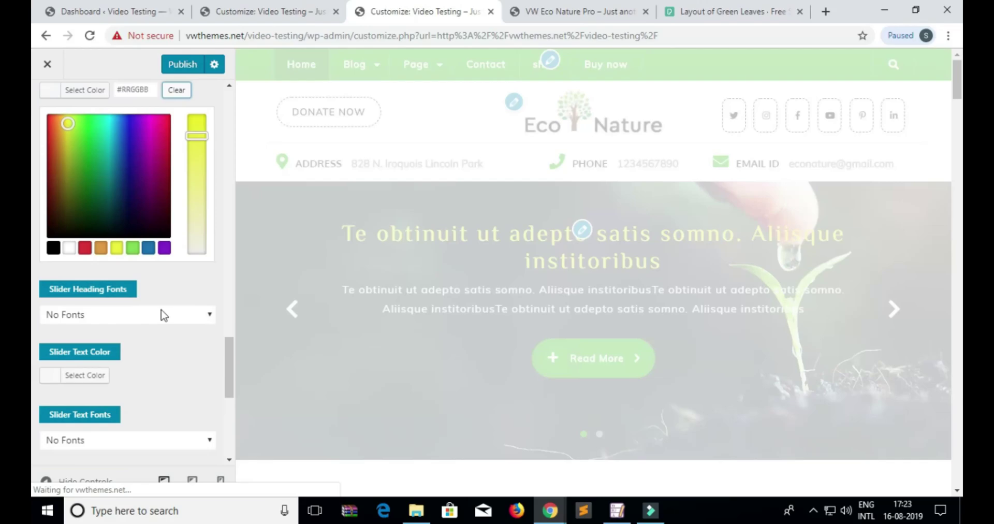
{"action": "left_click", "coordinate": [150, 313]}
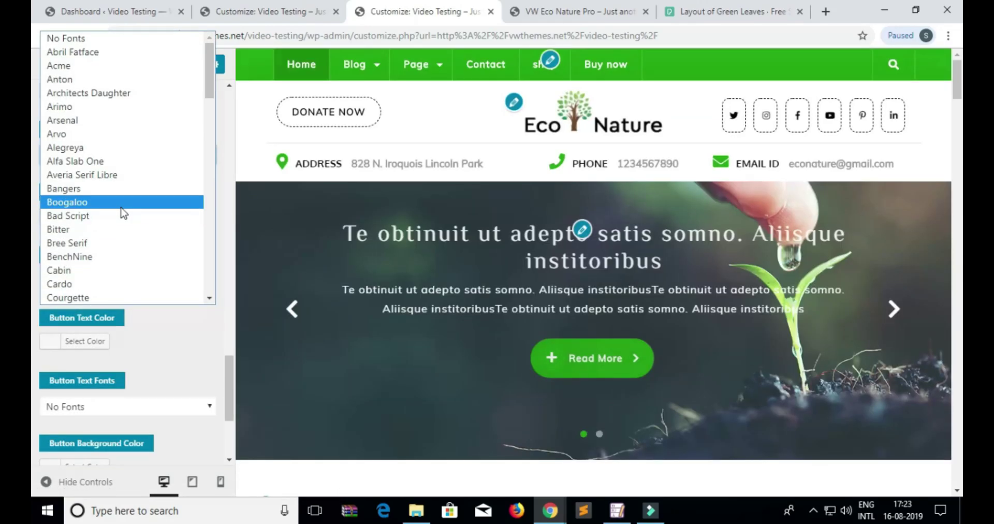
Try Bad Script as the slider heading font and inspect the heading in the preview.
{"action": "left_click", "coordinate": [120, 216]}
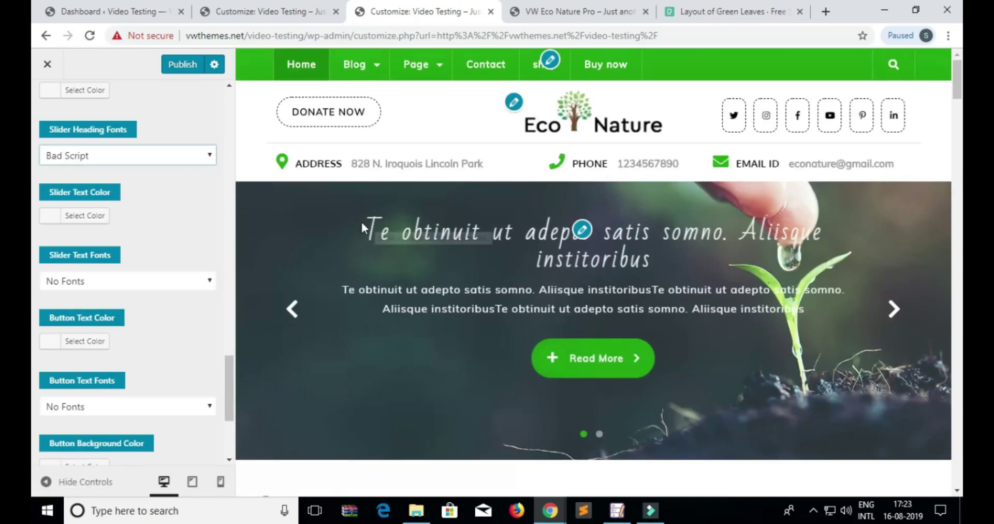
{"action": "left_click_drag", "start_coordinate": [362, 223], "coordinate": [661, 268]}
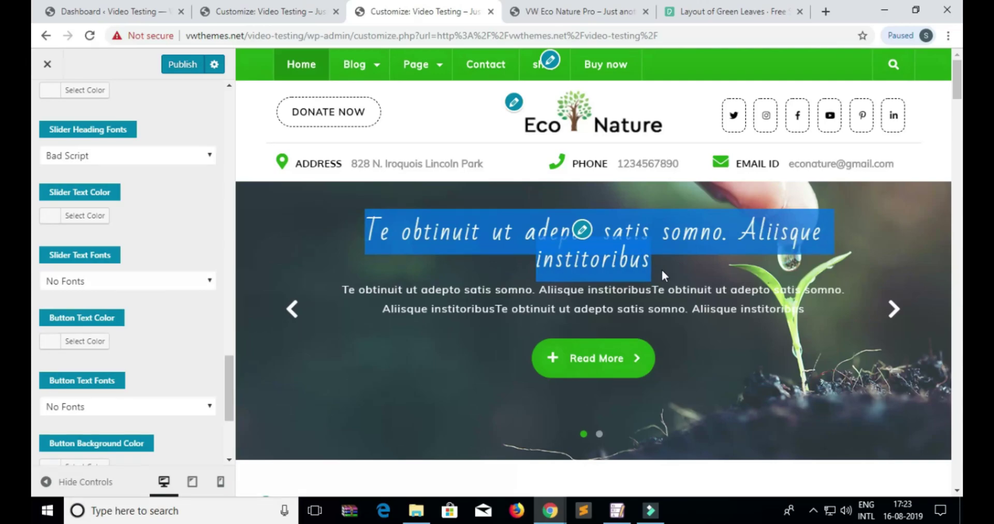
{"action": "left_click", "coordinate": [319, 246]}
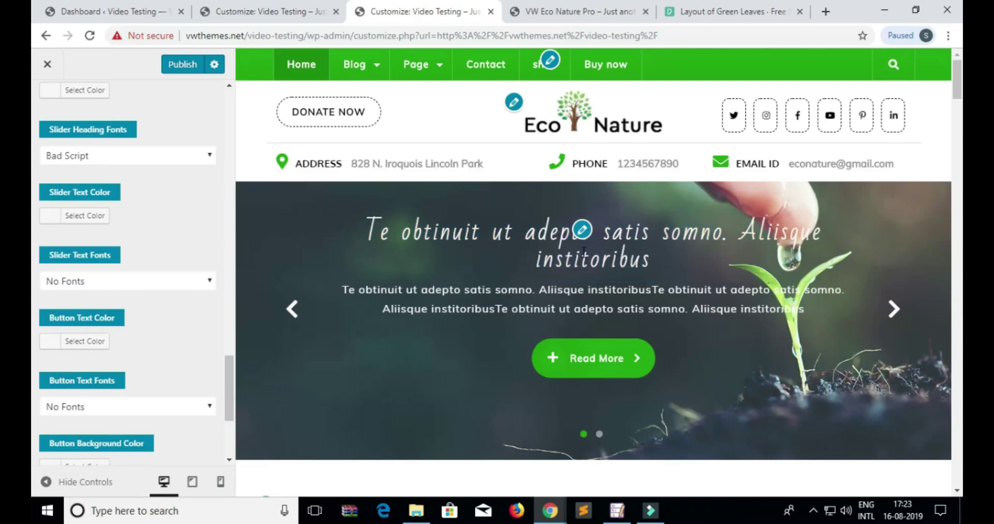
Set Slider Heading Fonts back to No Fonts and publish the changes.
{"action": "left_click", "coordinate": [583, 229]}
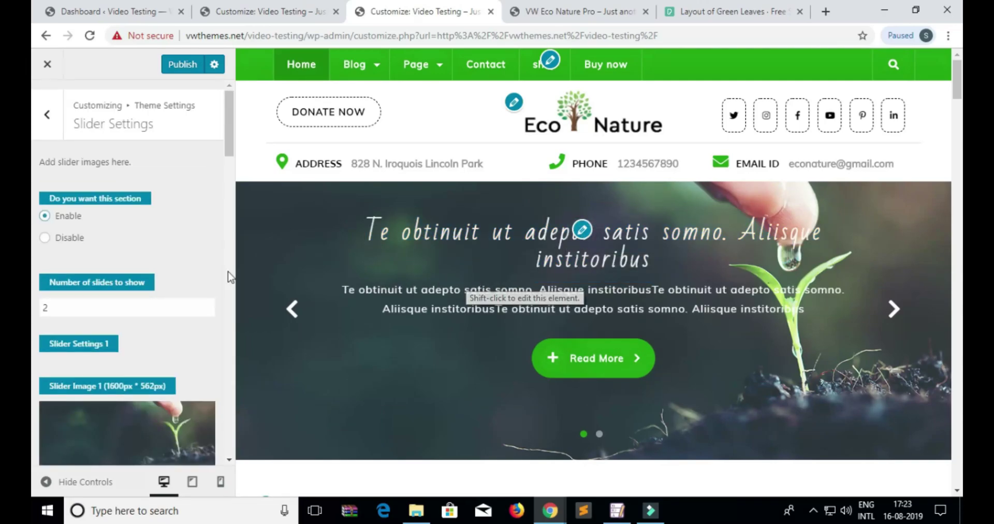
{"action": "scroll", "coordinate": [228, 277], "scroll_direction": "down", "scroll_amount": 20}
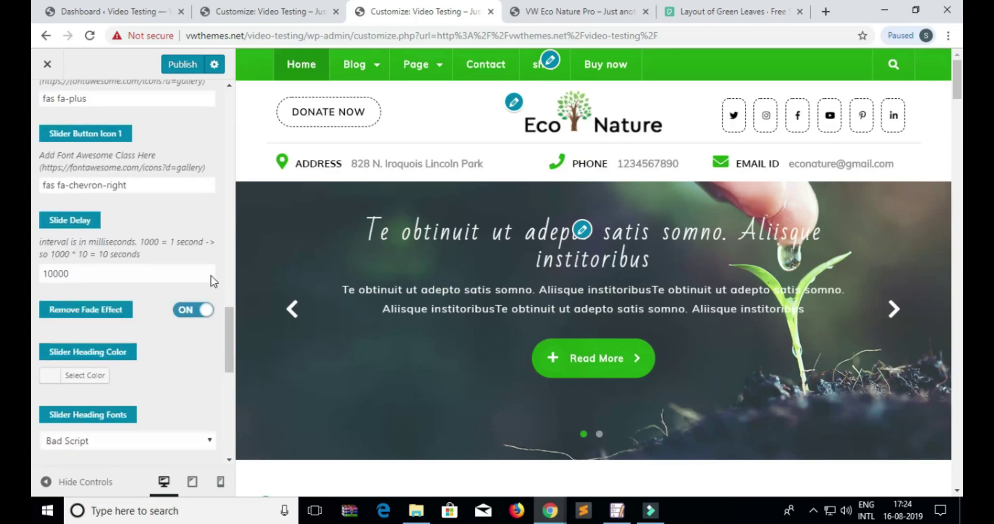
{"action": "scroll", "coordinate": [213, 281], "scroll_direction": "down", "scroll_amount": 2}
{"action": "scroll", "coordinate": [210, 281], "scroll_direction": "down", "scroll_amount": 5}
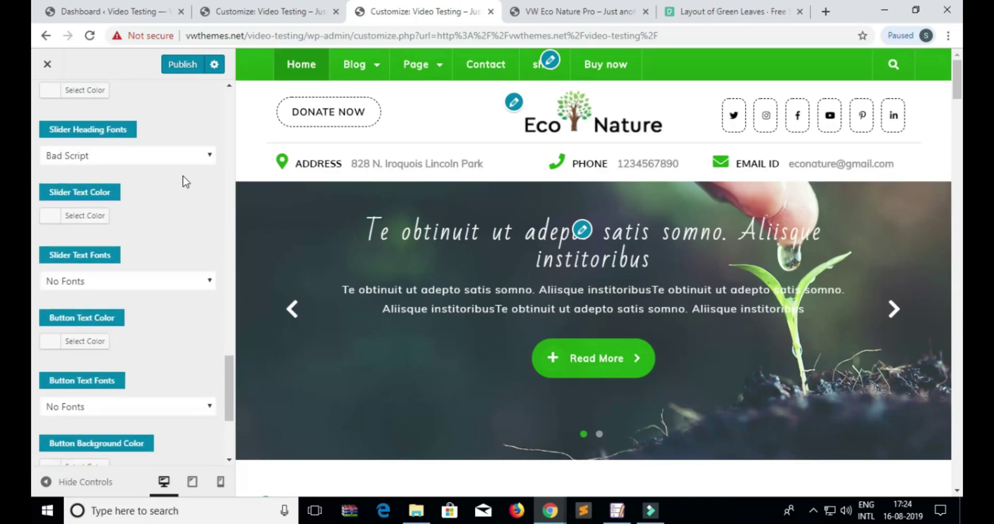
{"action": "left_click", "coordinate": [179, 155]}
{"action": "left_click", "coordinate": [159, 173]}
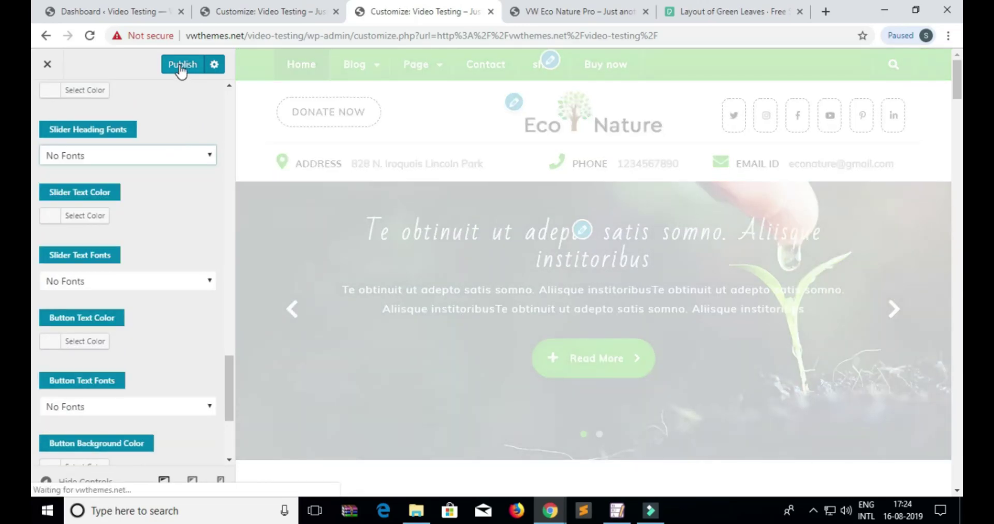
{"action": "left_click", "coordinate": [181, 65]}
{"action": "scroll", "coordinate": [184, 209], "scroll_direction": "up", "scroll_amount": 5}
{"action": "scroll", "coordinate": [181, 202], "scroll_direction": "up", "scroll_amount": 10}
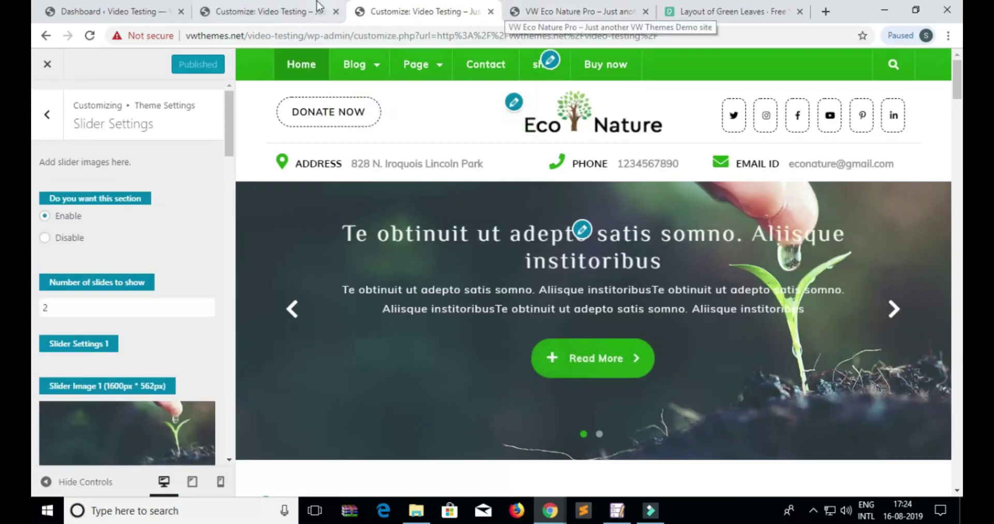
Open the live site from the Dashboard's Visit Site link in a new tab.
{"action": "left_click", "coordinate": [118, 12]}
{"action": "mouse_move", "coordinate": [98, 60]}
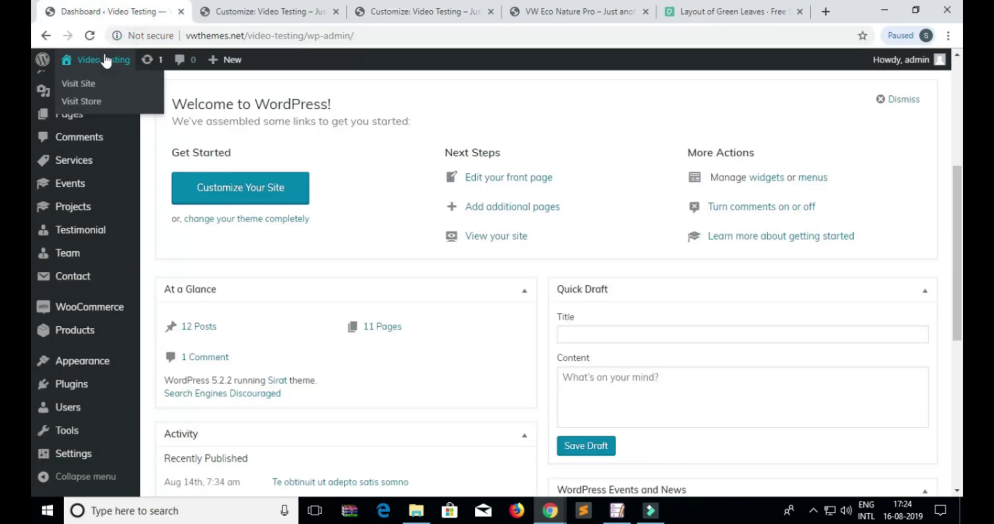
{"action": "middle_click", "coordinate": [93, 81]}
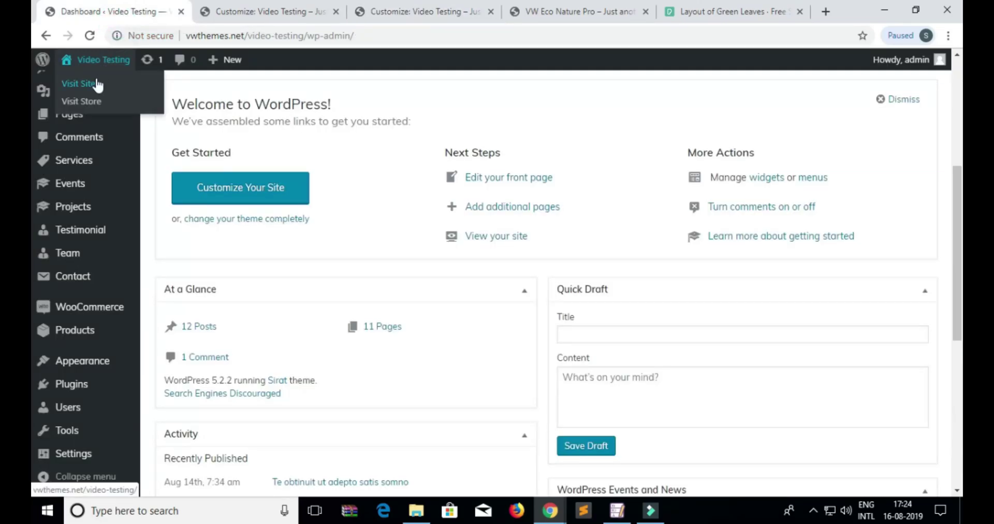
{"action": "left_click", "coordinate": [224, 11]}
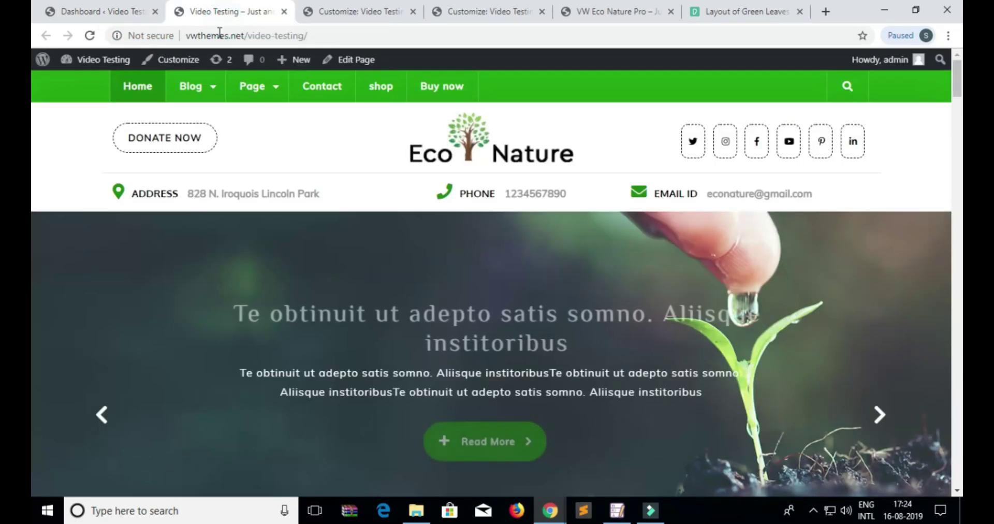
Inspect the slider heading and advance the live slider to the leaves slide.
{"action": "left_click_drag", "start_coordinate": [220, 311], "coordinate": [582, 359]}
{"action": "left_click", "coordinate": [592, 345]}
{"action": "scroll", "coordinate": [592, 344], "scroll_direction": "down", "scroll_amount": 4}
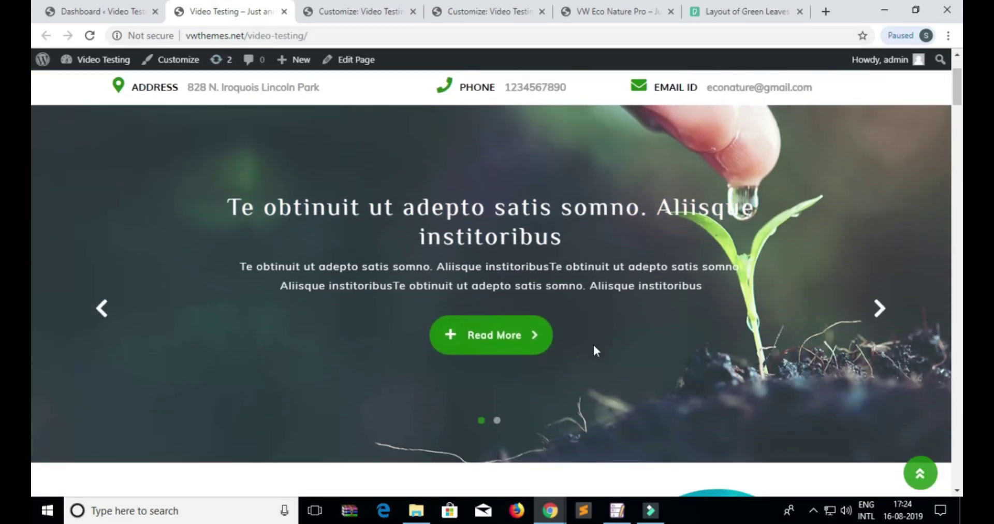
{"action": "left_click", "coordinate": [875, 217]}
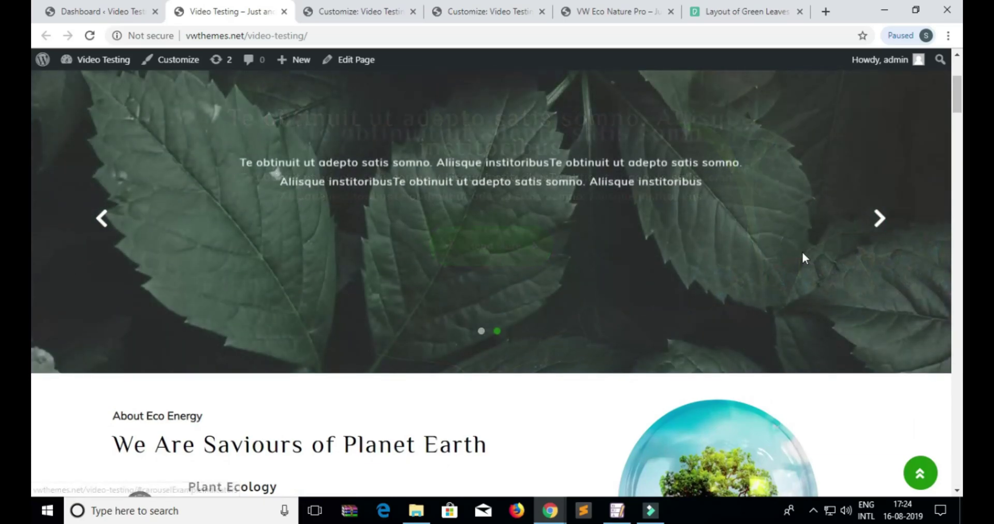
{"action": "scroll", "coordinate": [802, 249], "scroll_direction": "up", "scroll_amount": 2}
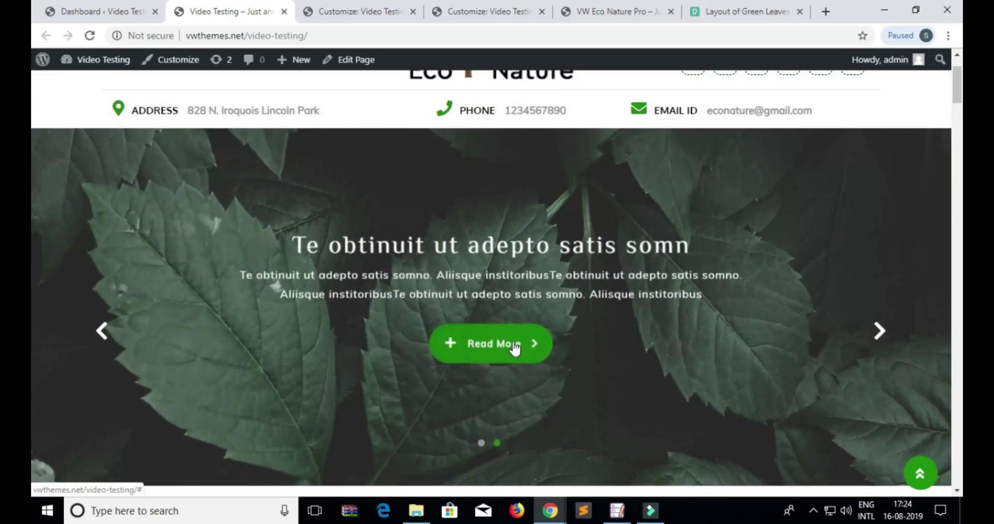
{"action": "scroll", "coordinate": [650, 340], "scroll_direction": "up", "scroll_amount": 2}
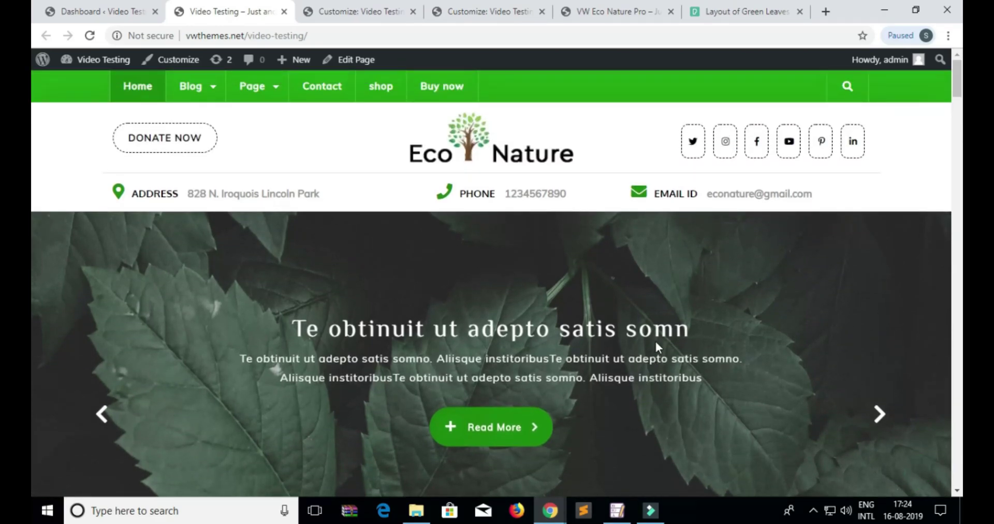